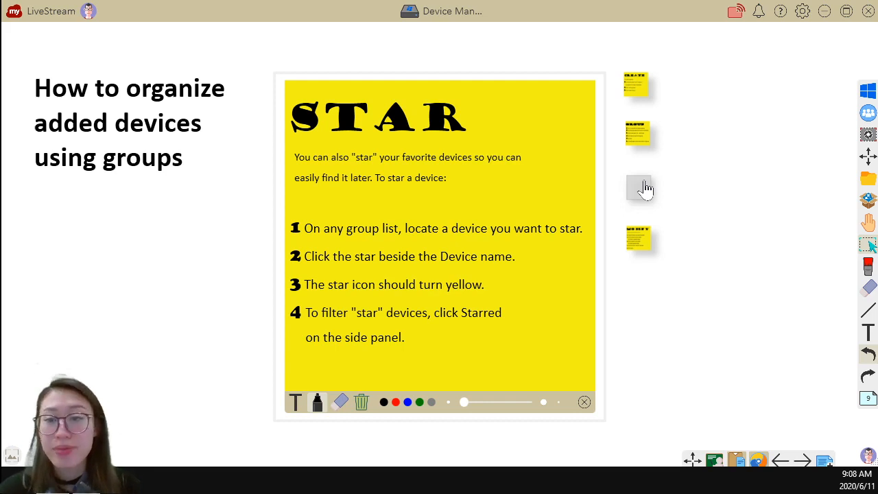
Step: Open the MODIFY sticky note with the instructions for changing a device's group membership
click(643, 247)
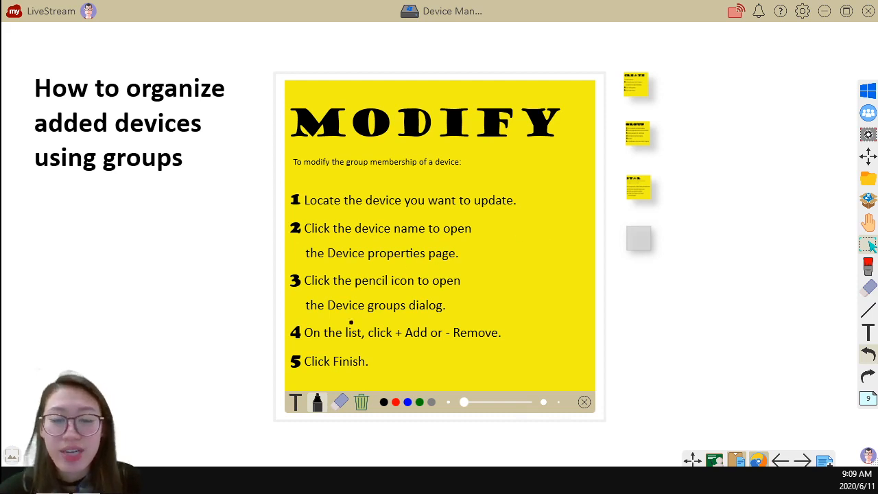
Step: Switch to the Device Management page in the browser and create a new device group named Livestream
key(alt+Tab)
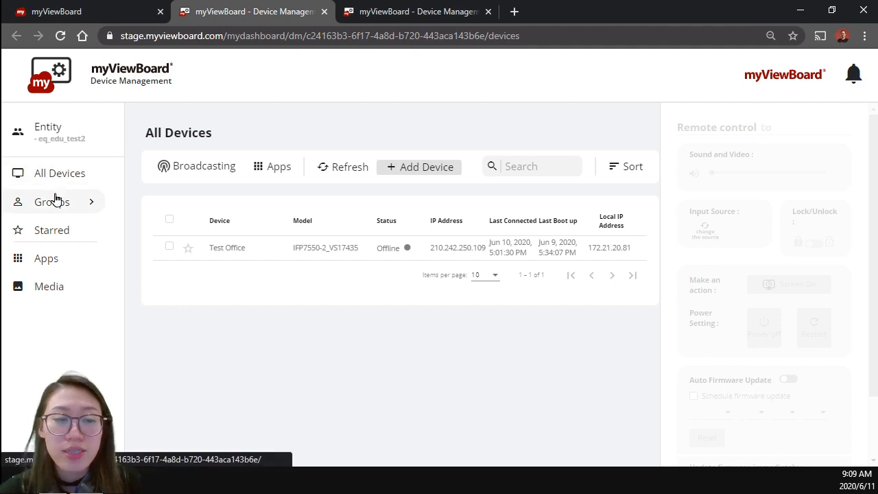
click(63, 200)
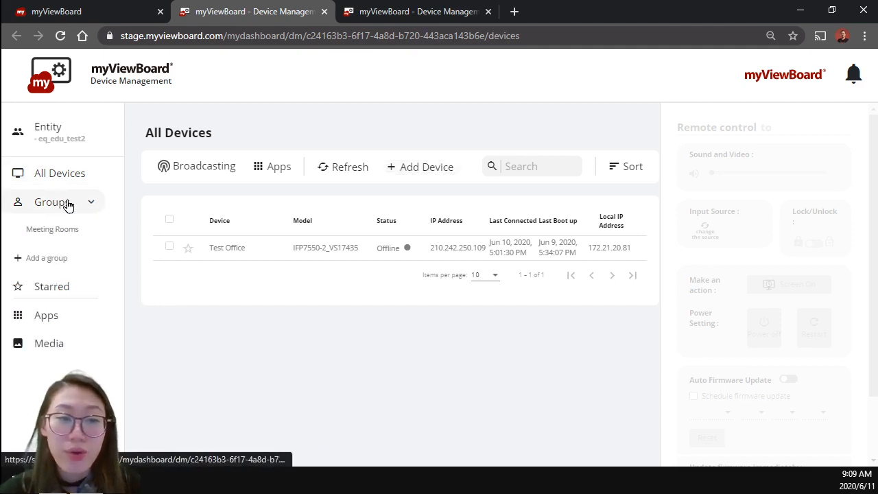
click(71, 256)
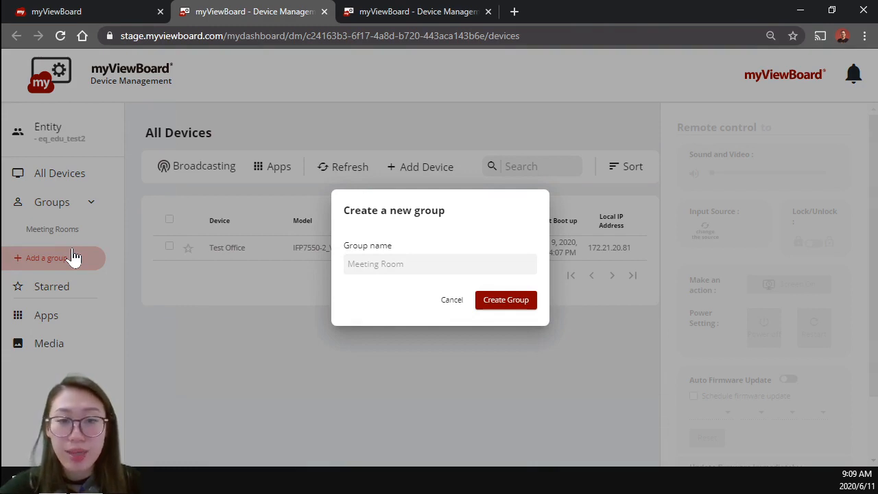
click(399, 265)
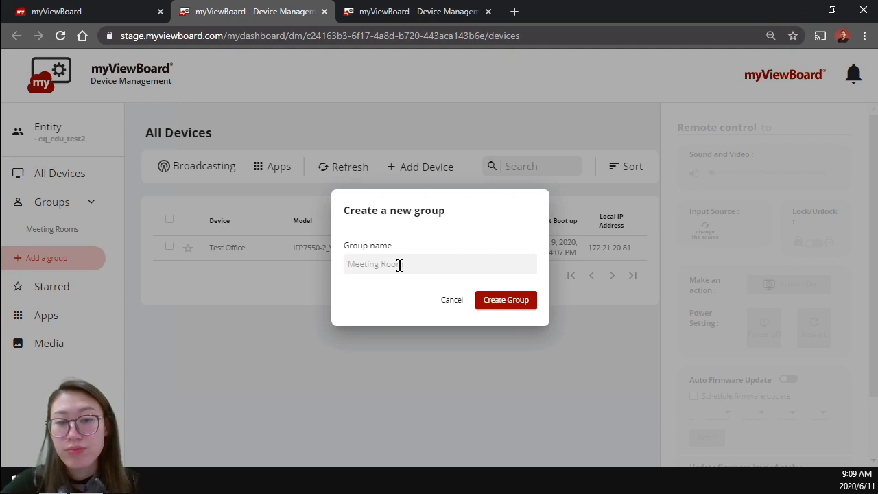
text(Livestream)
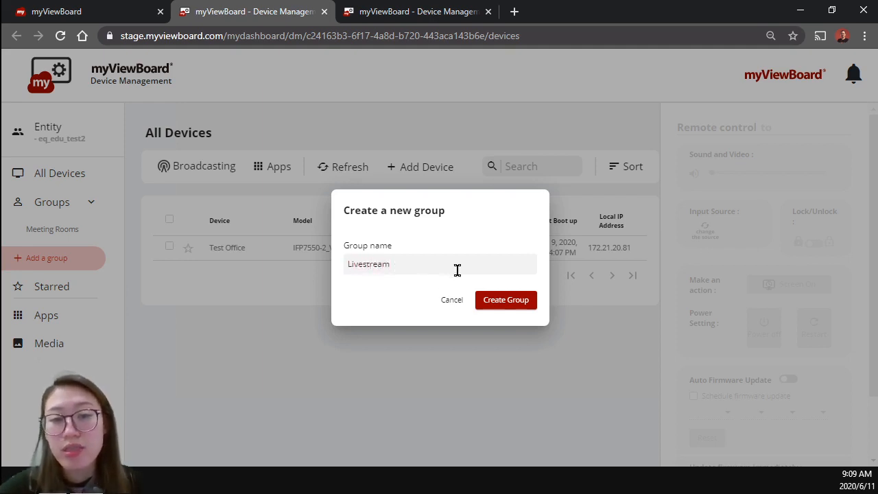
click(501, 309)
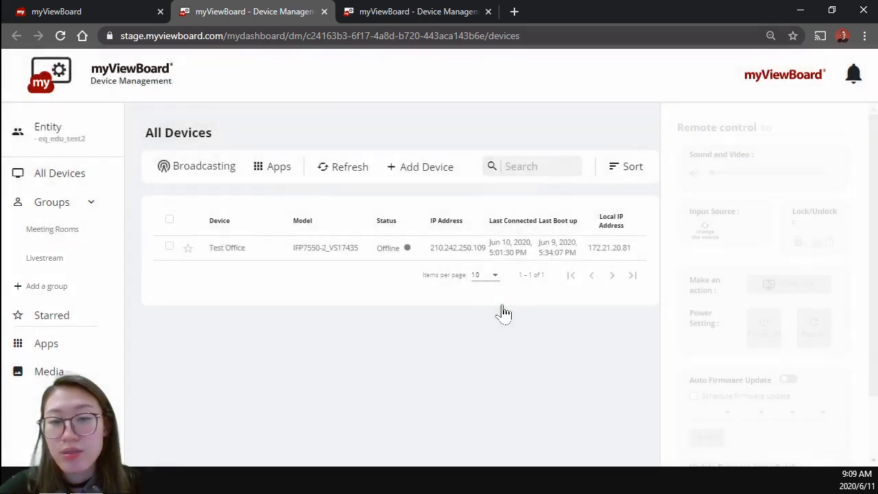
Step: Open the Livestream group and add the Test Office device to it
click(36, 258)
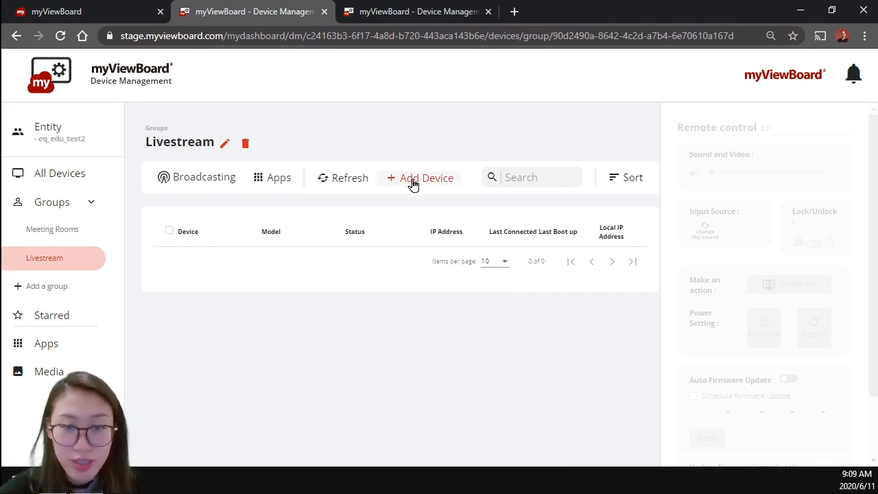
click(412, 185)
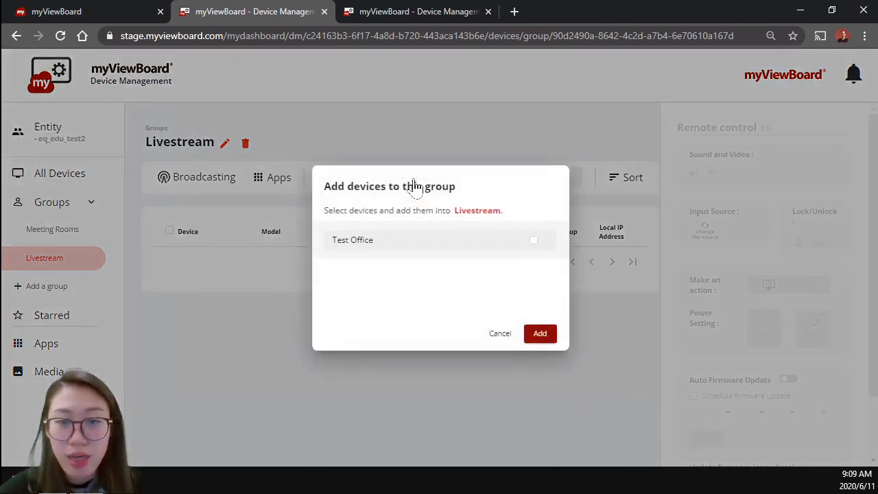
click(534, 243)
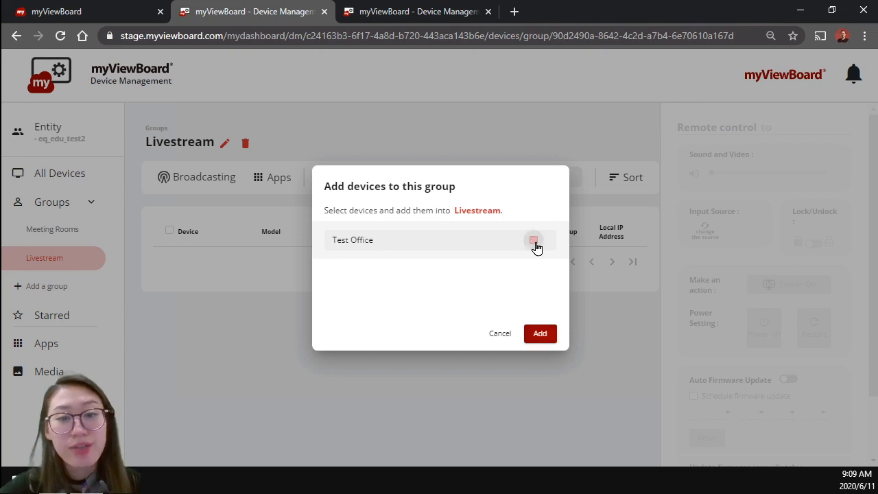
click(541, 341)
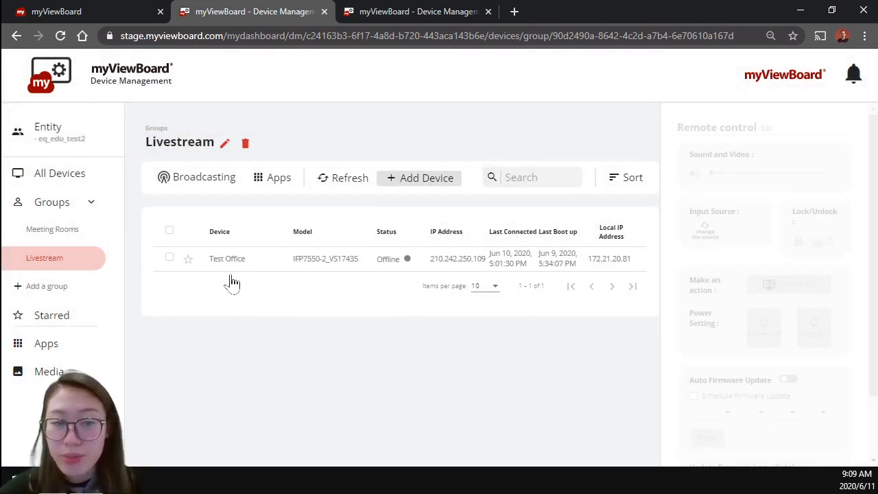
Step: Star the Test Office device in the Livestream group and show the list of starred devices
click(195, 262)
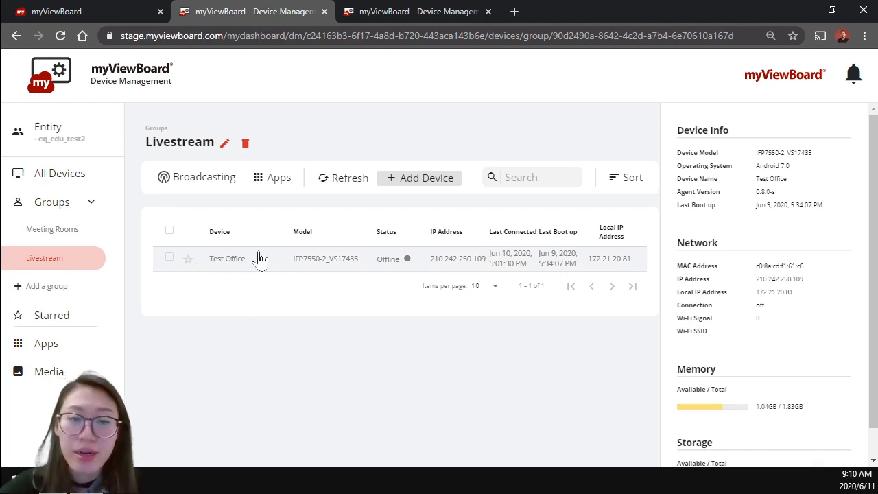
click(220, 256)
click(186, 263)
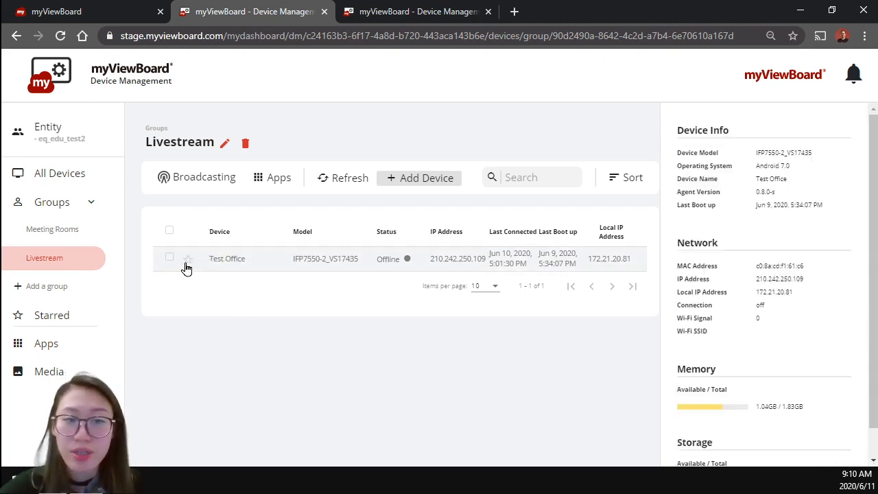
click(188, 261)
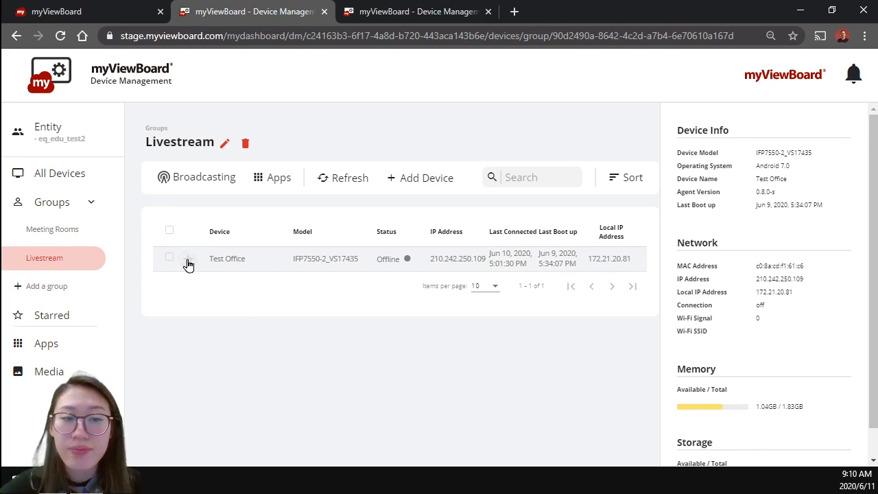
click(64, 315)
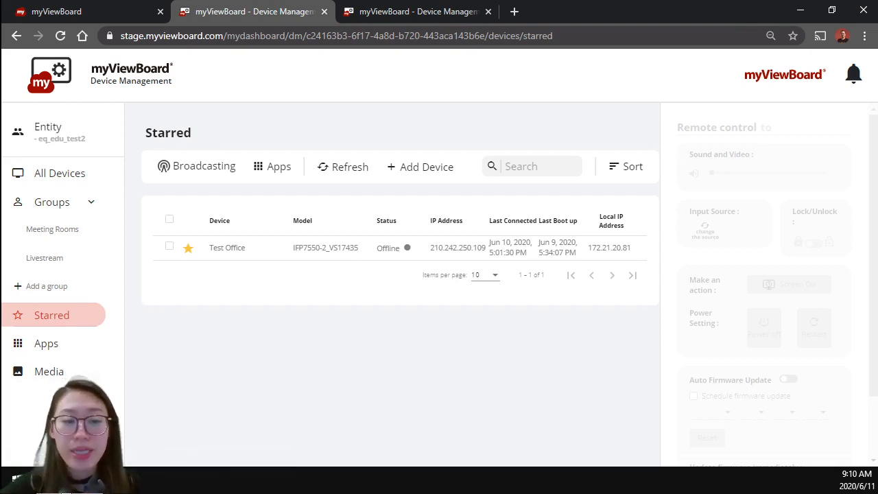
Step: Switch back to the myViewBoard whiteboard and advance to the next page of the presentation
mouse_move(54, 481)
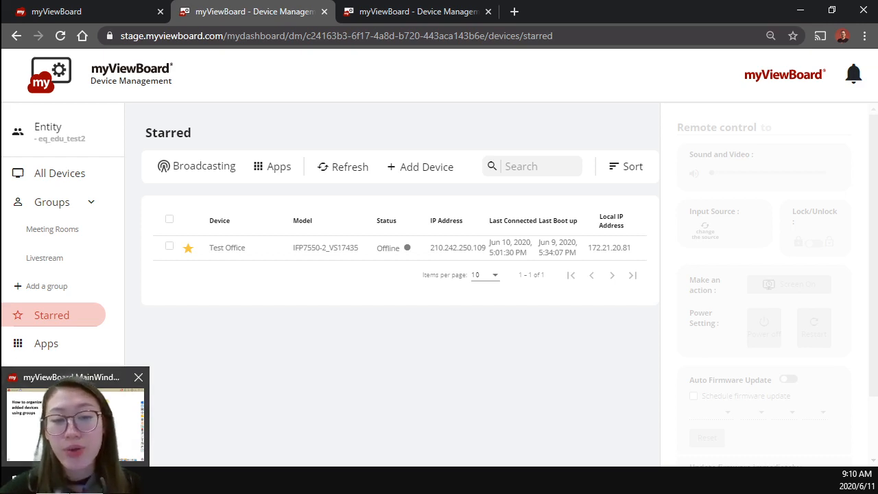
click(76, 429)
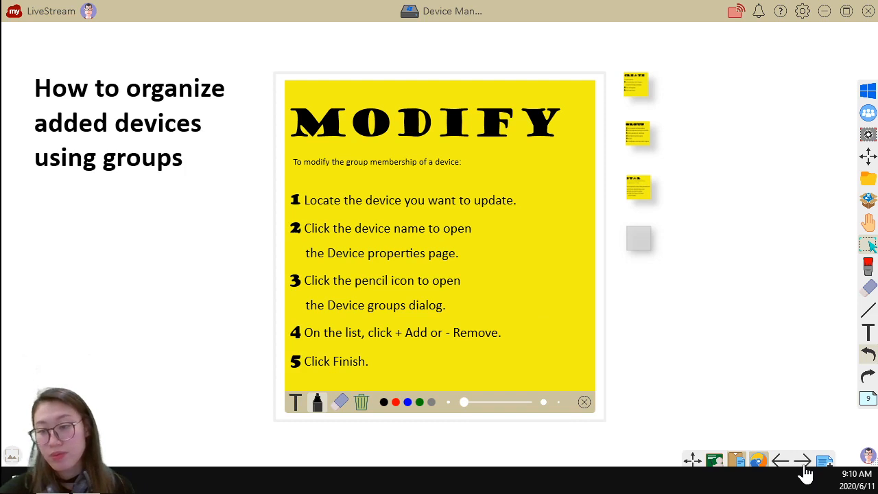
click(804, 469)
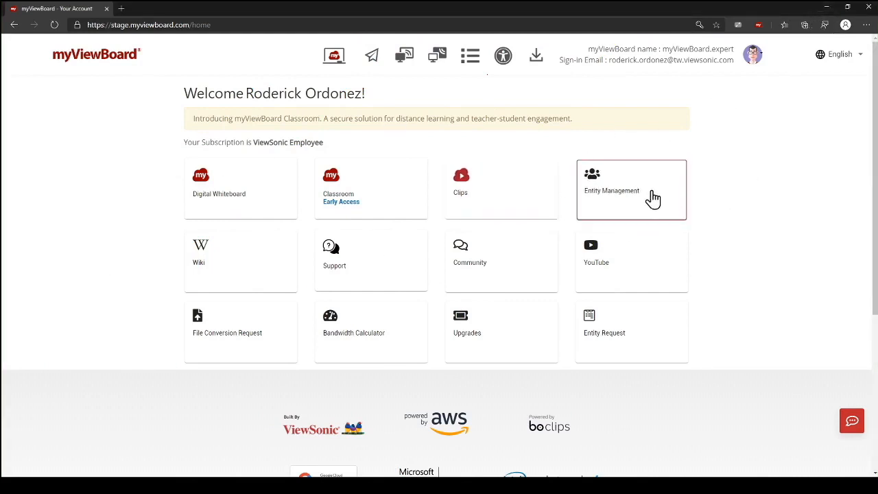
Step: Open Entity Management from the myViewBoard home page and go to the entity's Devices page
click(622, 198)
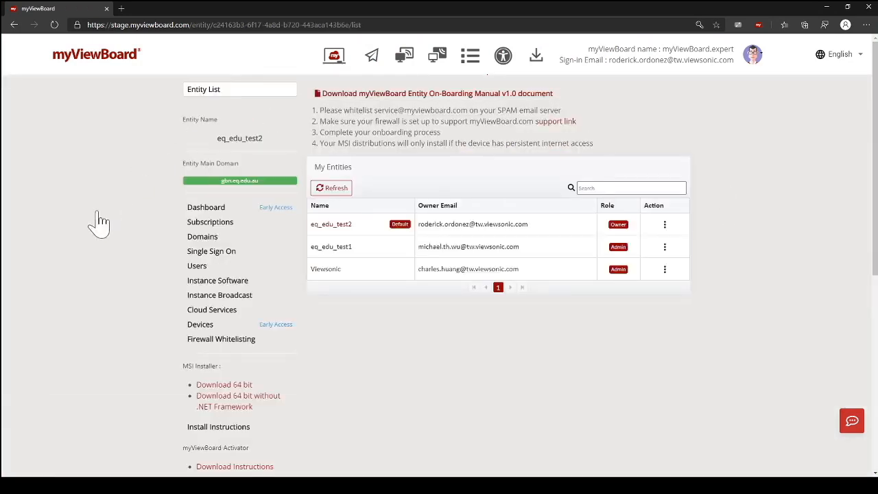
scroll(92, 255, down, 1)
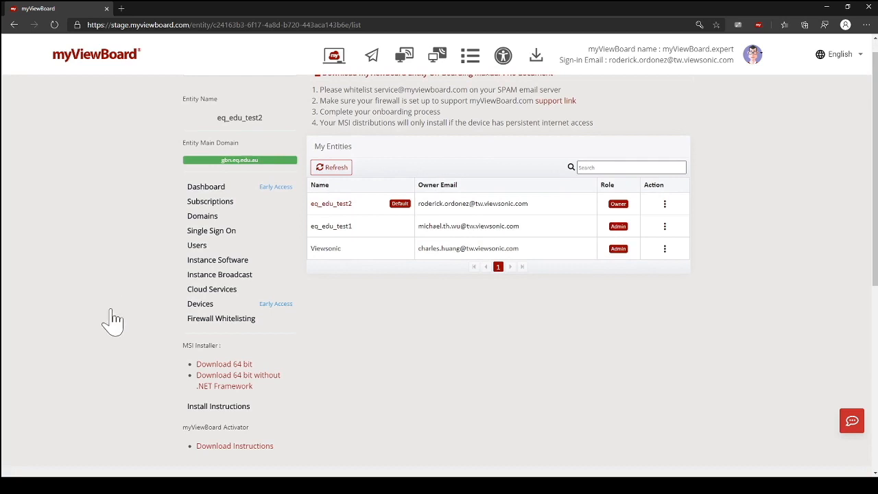
click(201, 303)
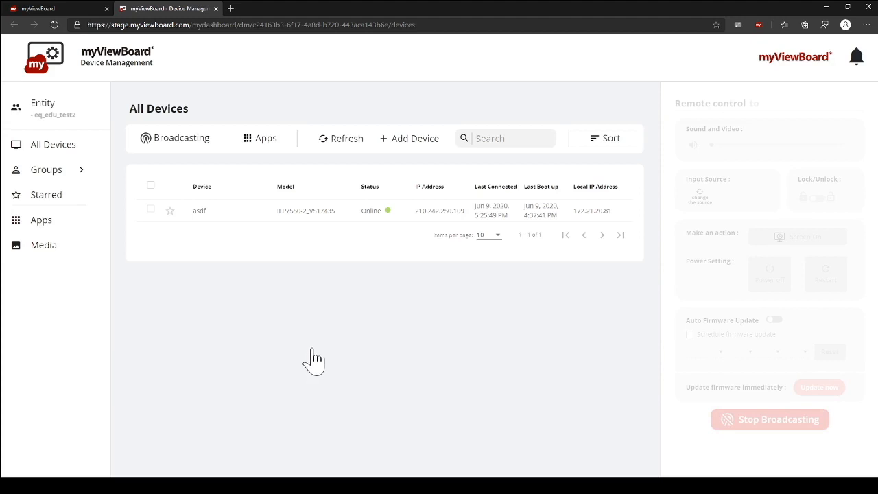
Step: View the device, network, memory and storage information of the asdf device
click(199, 213)
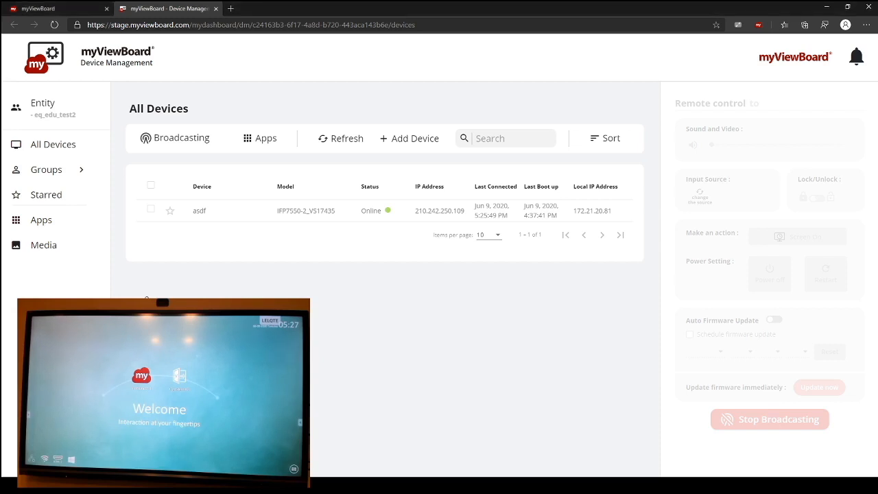
click(149, 215)
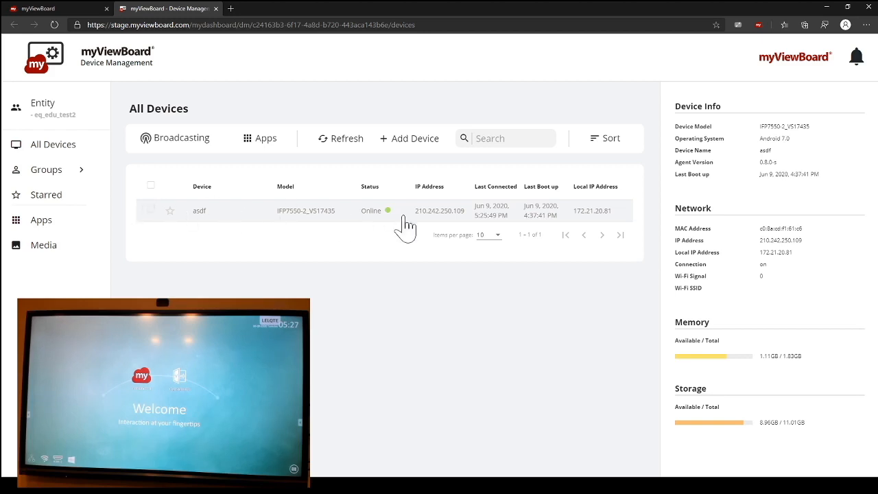
click(610, 213)
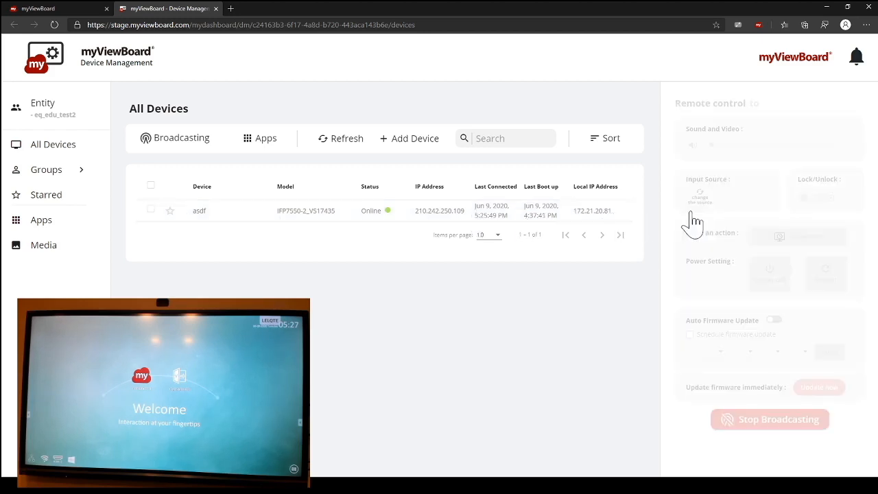
click(615, 217)
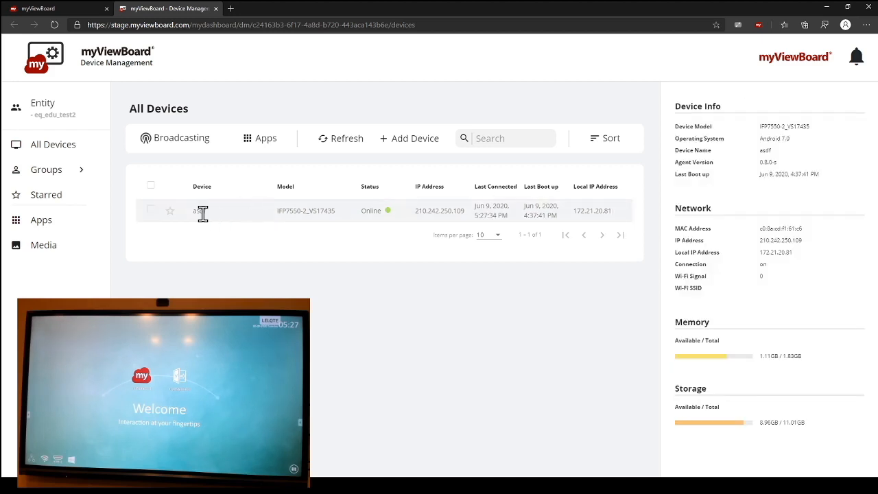
Step: Select the asdf device for remote control, lock its screen and unlock it again
click(151, 210)
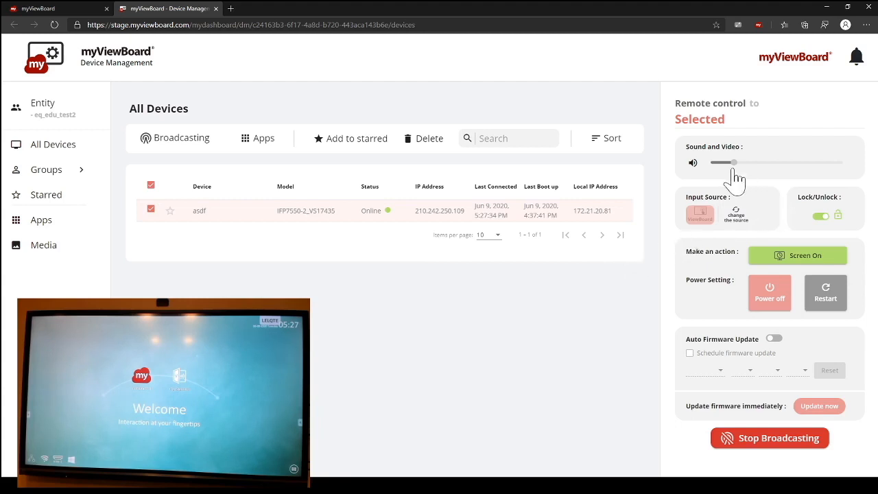
click(817, 217)
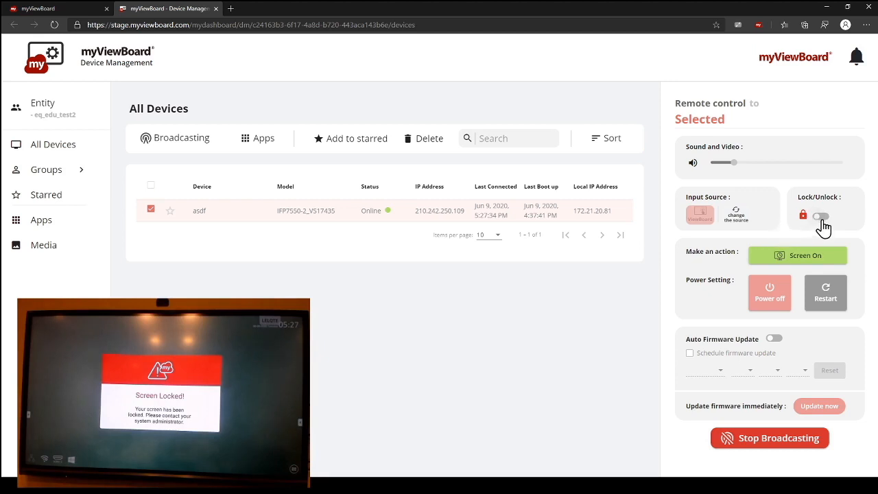
click(820, 216)
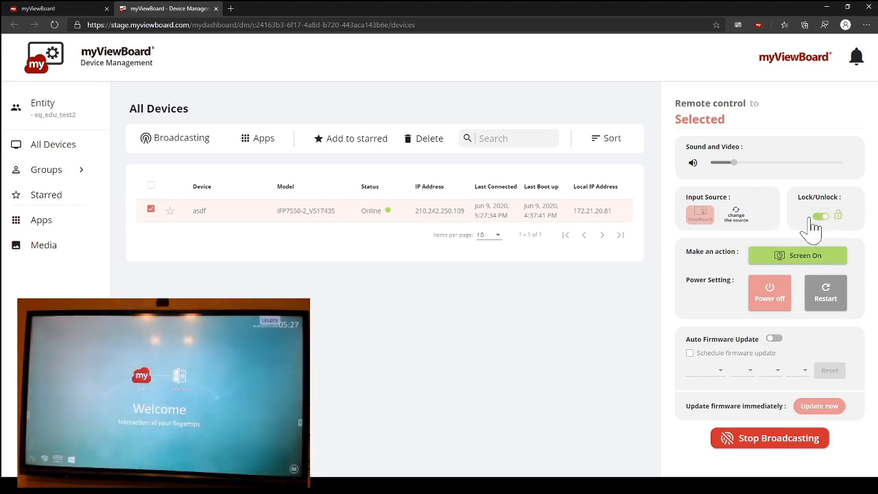
Step: Switch the asdf device's input source to the Windows PC and back to ViewBoard
click(741, 218)
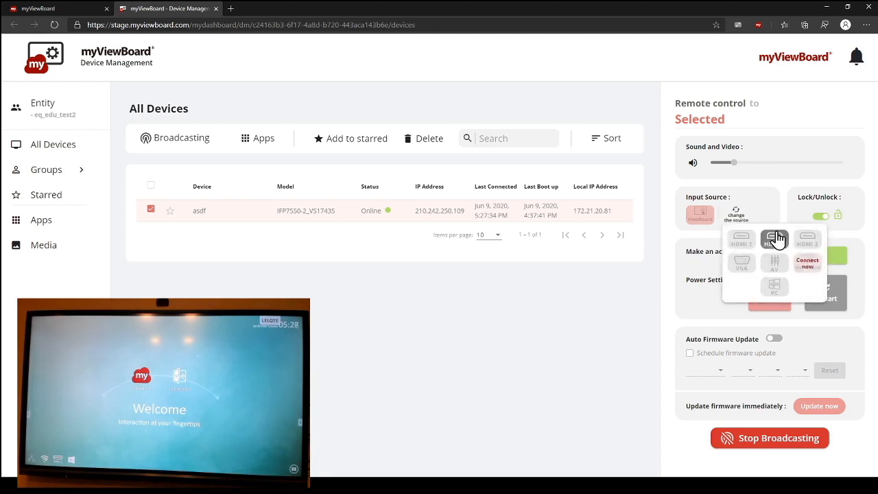
click(774, 292)
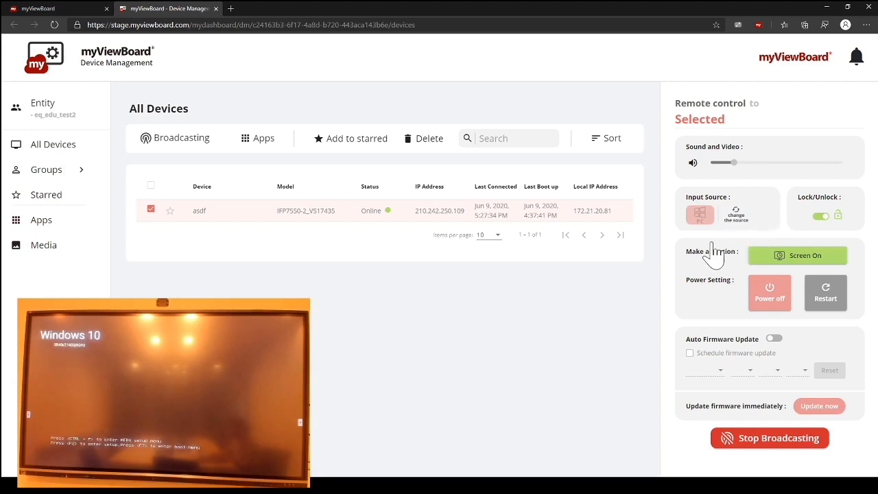
click(737, 216)
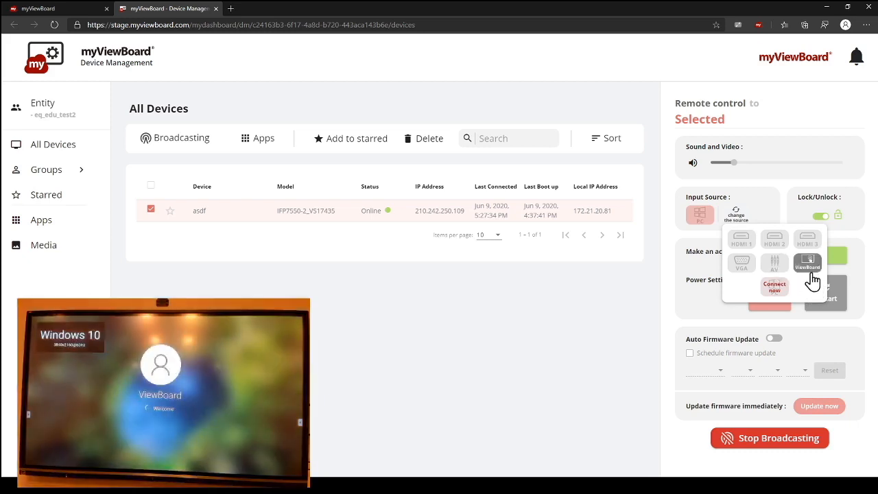
click(809, 269)
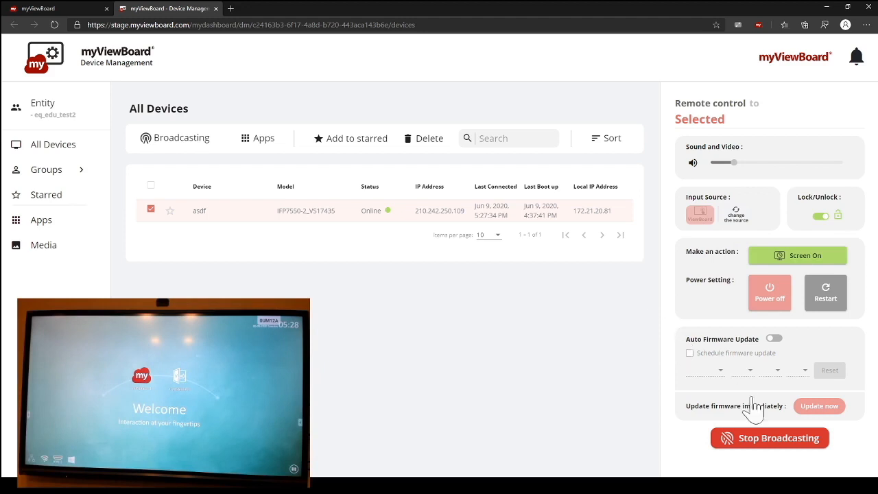
Step: Start a message broadcast to the asdf device with message type Information and the text "This is a test message."
click(757, 444)
click(202, 144)
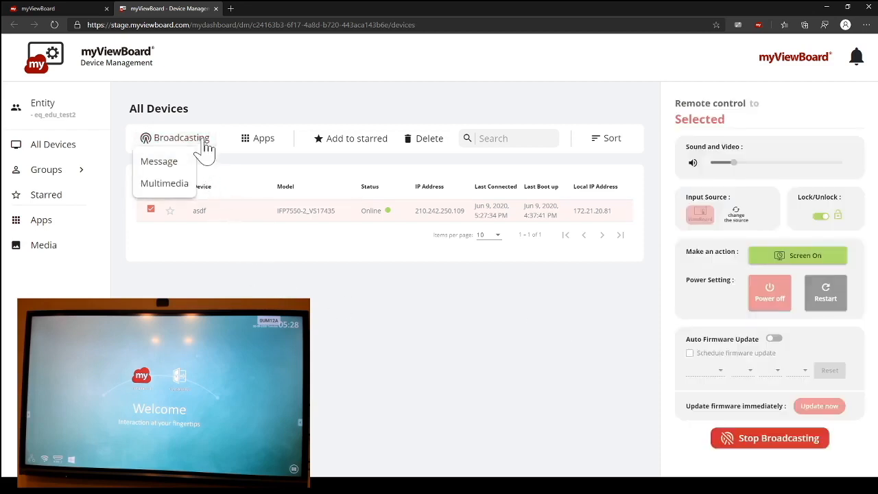
click(159, 162)
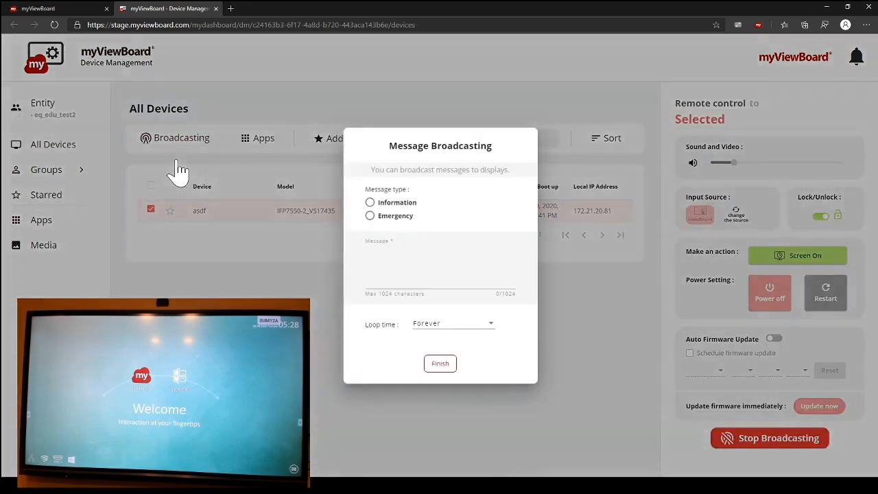
click(369, 205)
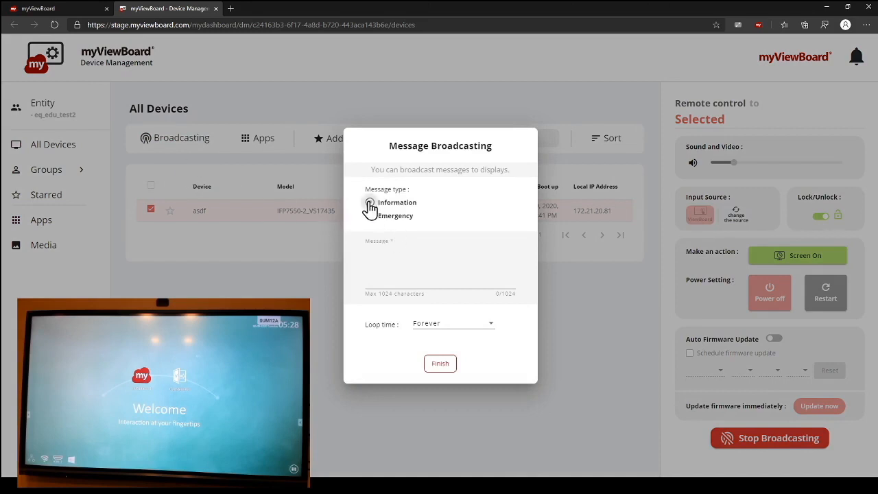
click(391, 259)
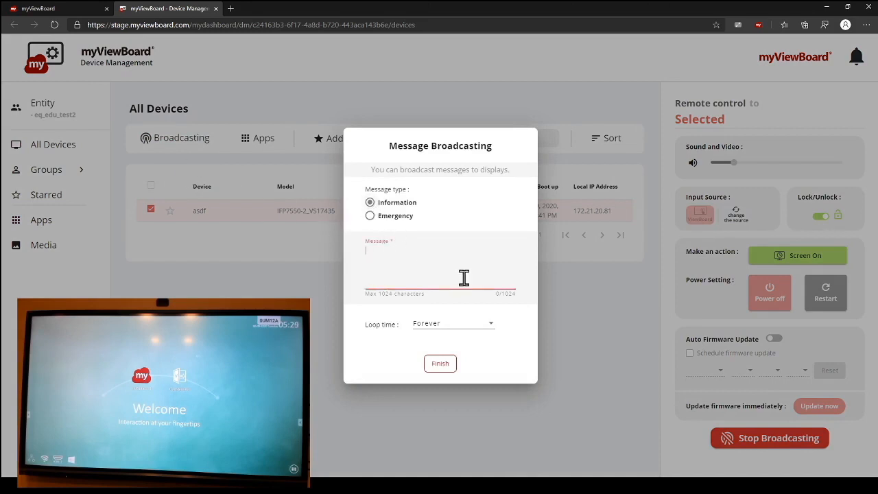
text(This is a test message.)
Step: Set the message's loop time to 30 sec and send the broadcast
click(467, 328)
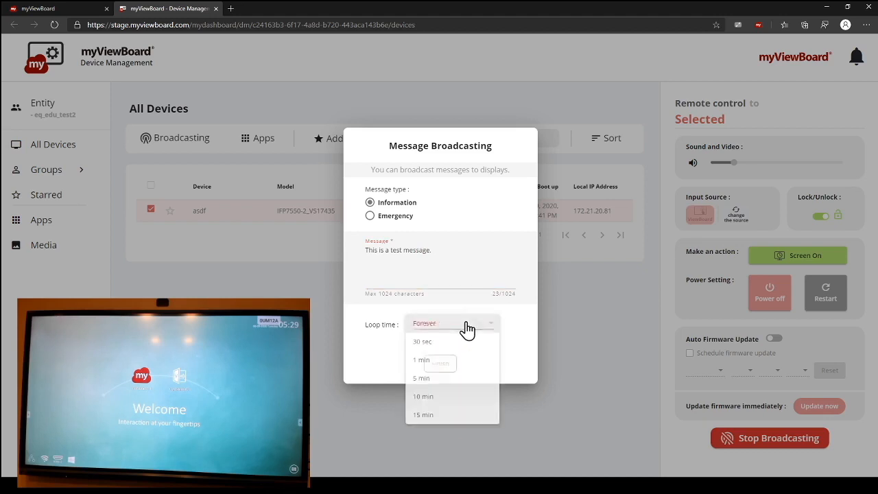
click(444, 343)
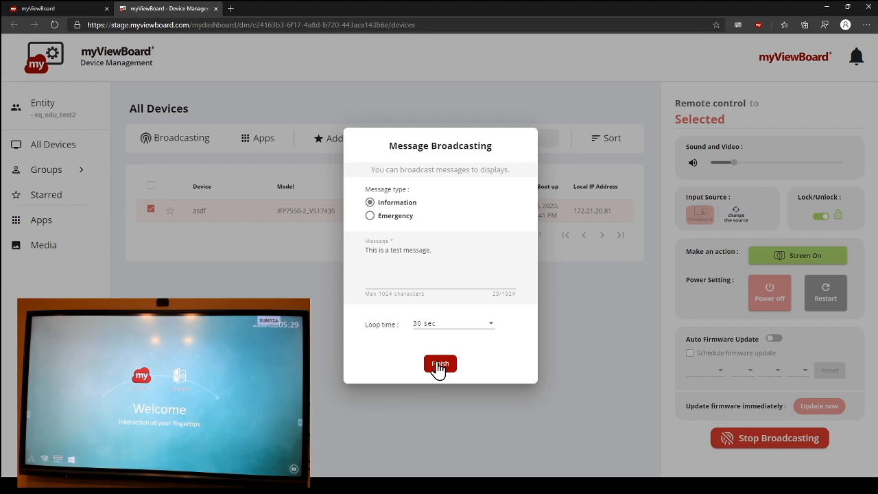
click(439, 366)
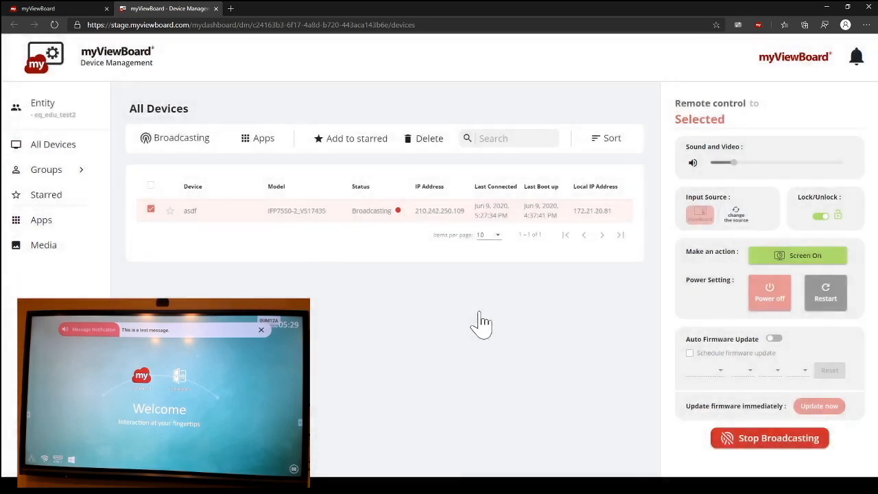
Step: Stop broadcasting to the asdf device and lower its sound volume
click(358, 221)
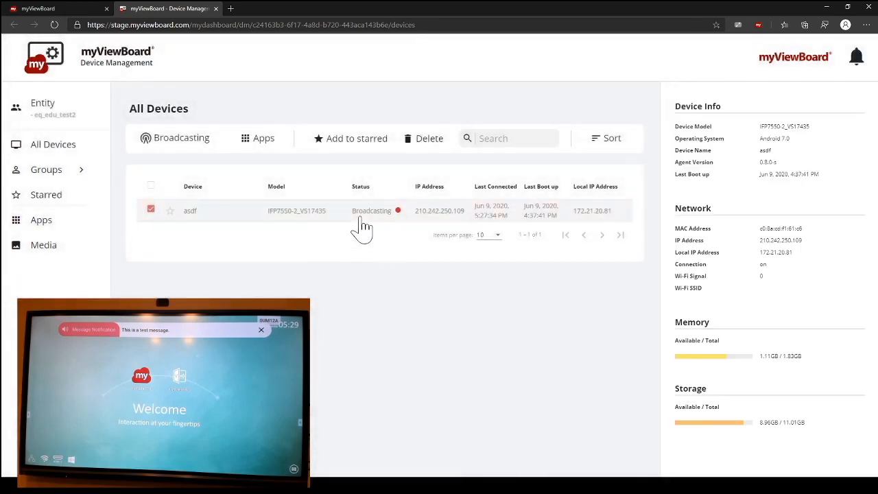
click(360, 218)
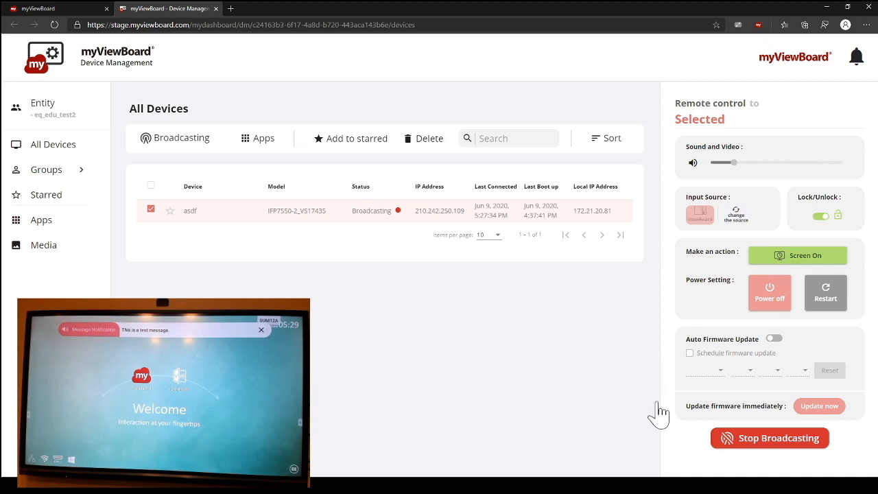
click(737, 449)
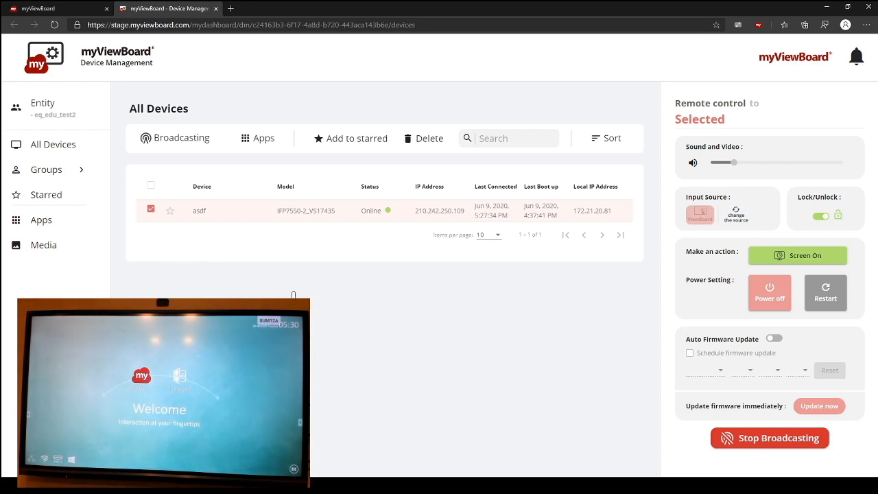
click(583, 210)
drag(734, 160, 719, 161)
click(181, 142)
click(167, 186)
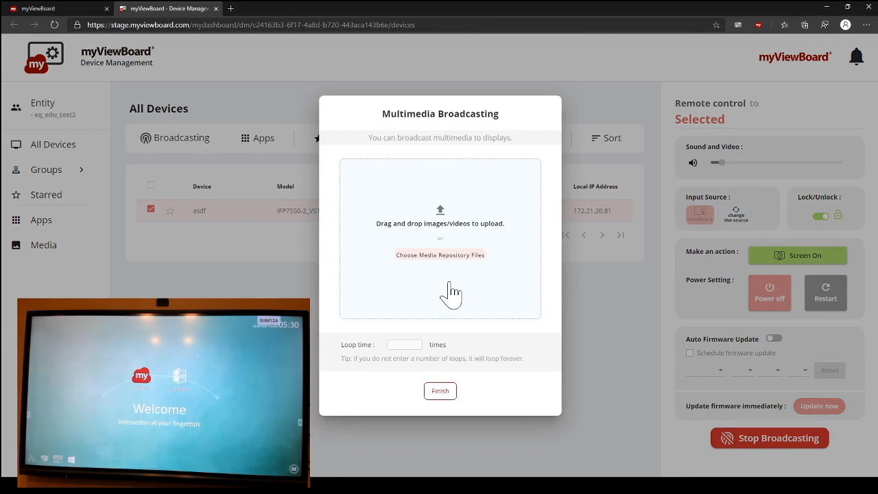
click(445, 255)
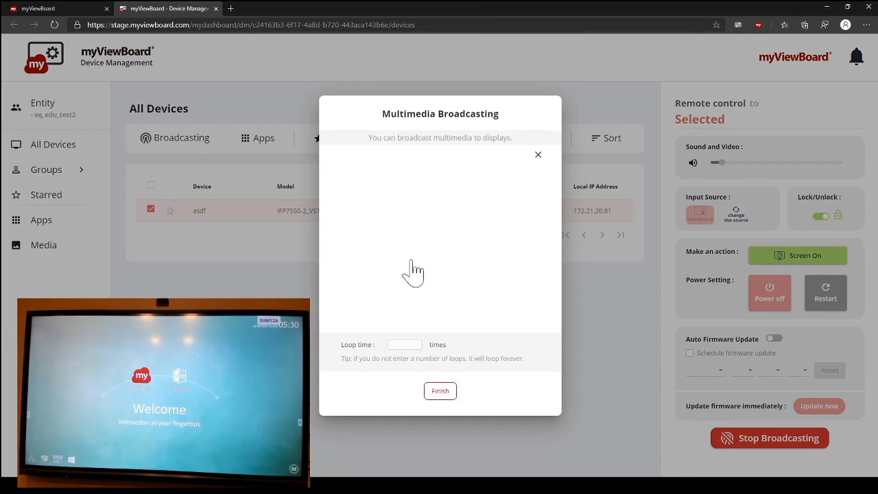
click(539, 155)
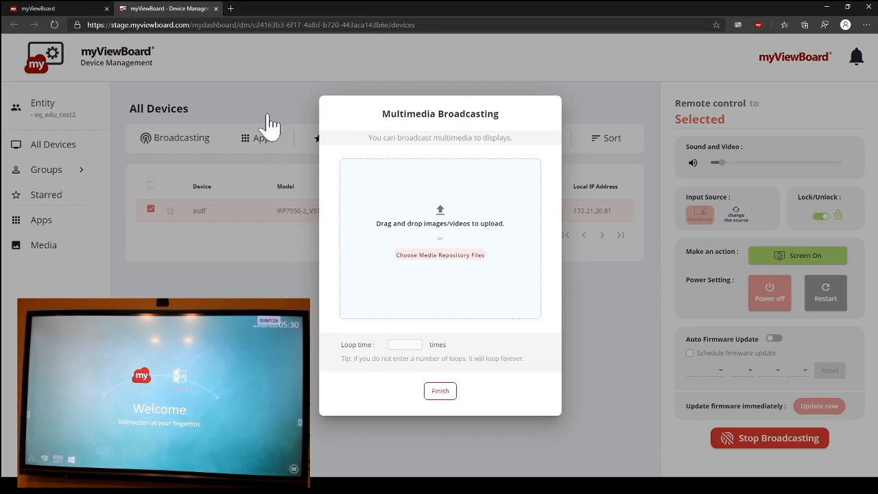
click(277, 323)
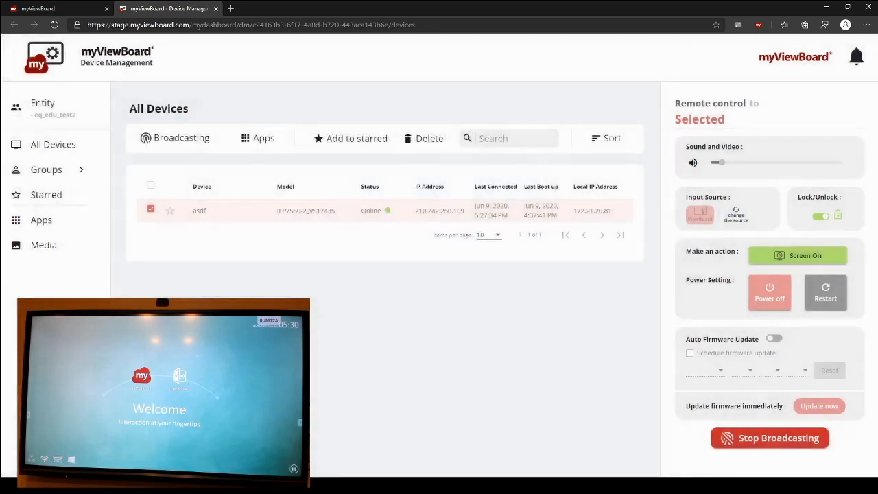
Step: Search the web for "thank you" in a new browser tab and show the image results
click(231, 9)
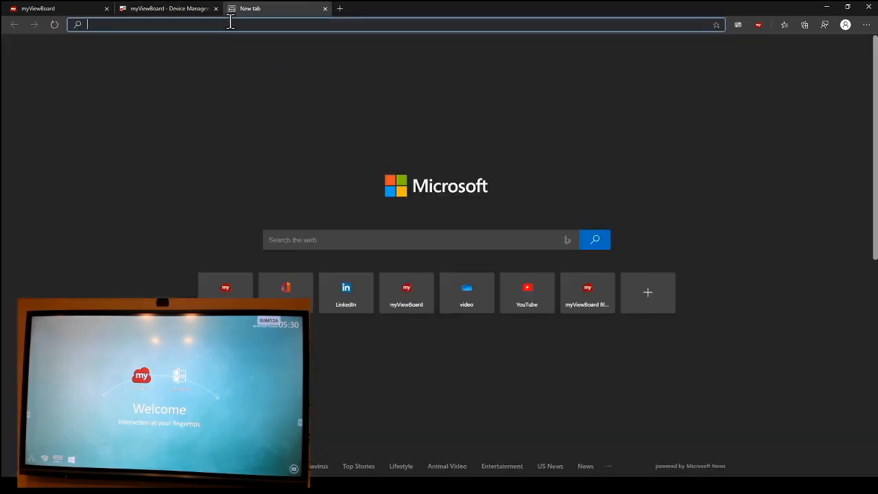
text(thank you)
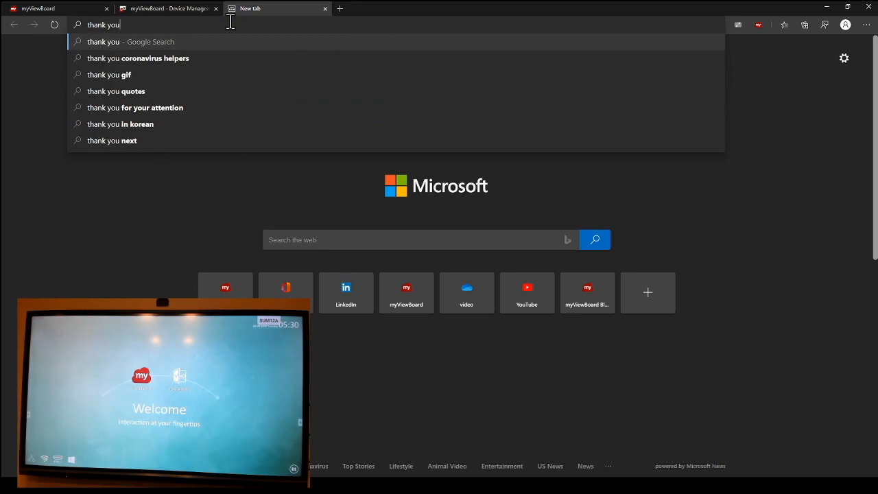
key(Return)
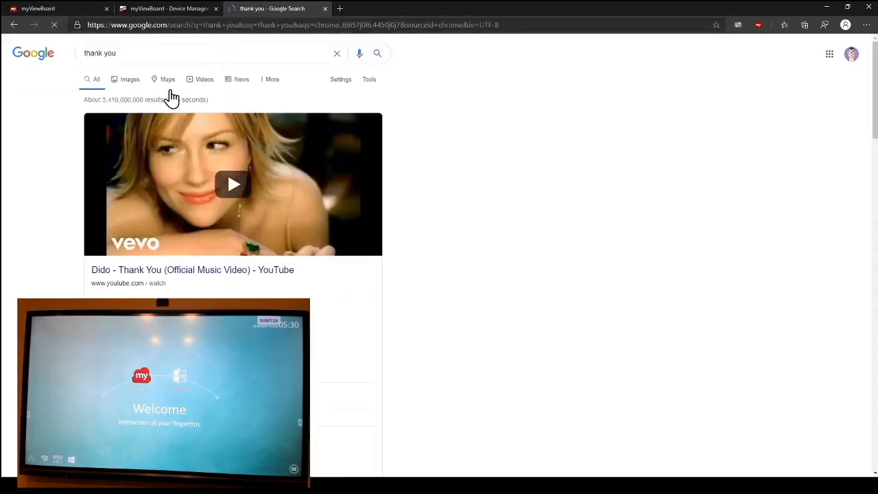
click(134, 88)
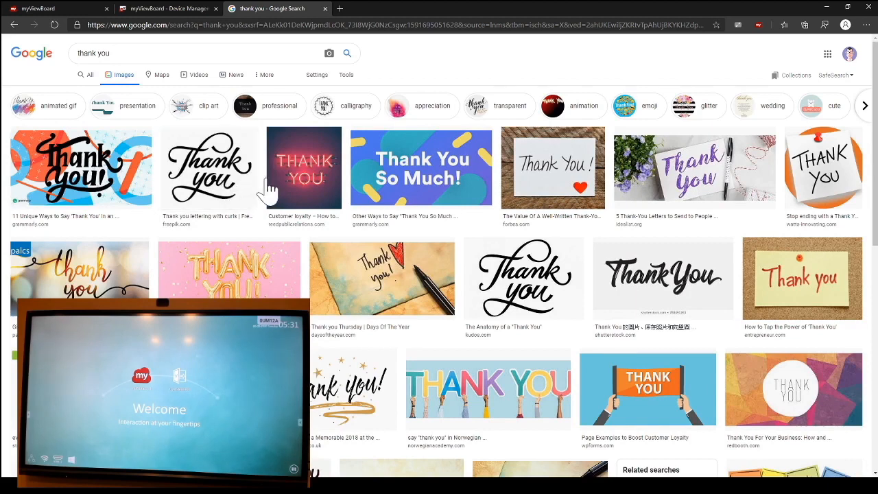
Step: Refine the image search to "thank you transparent background"
click(272, 51)
text(tra)
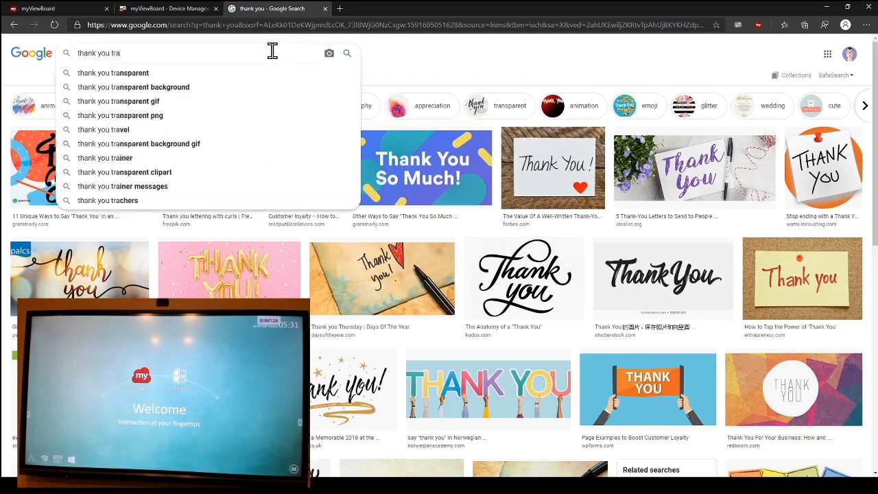
key(Down)
key(Down)
key(Return)
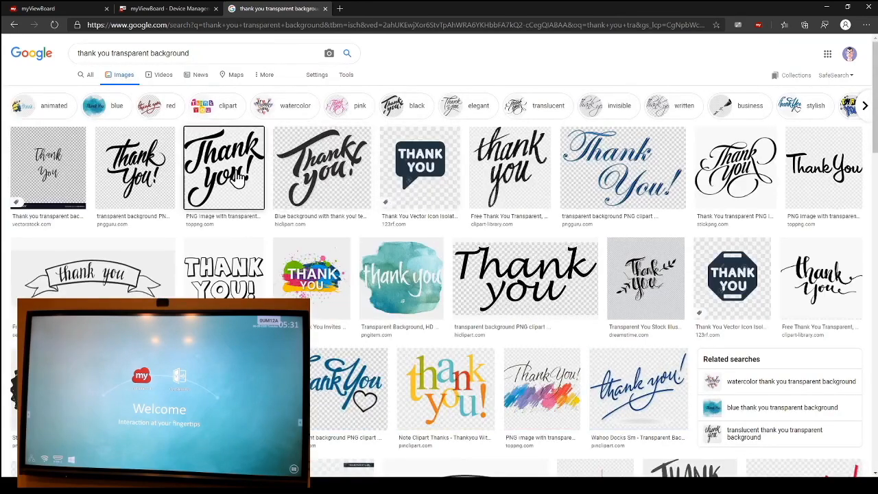
Step: Open TopPNG's black "thank you - calligraphy" image on its own in a separate browser tab
click(238, 180)
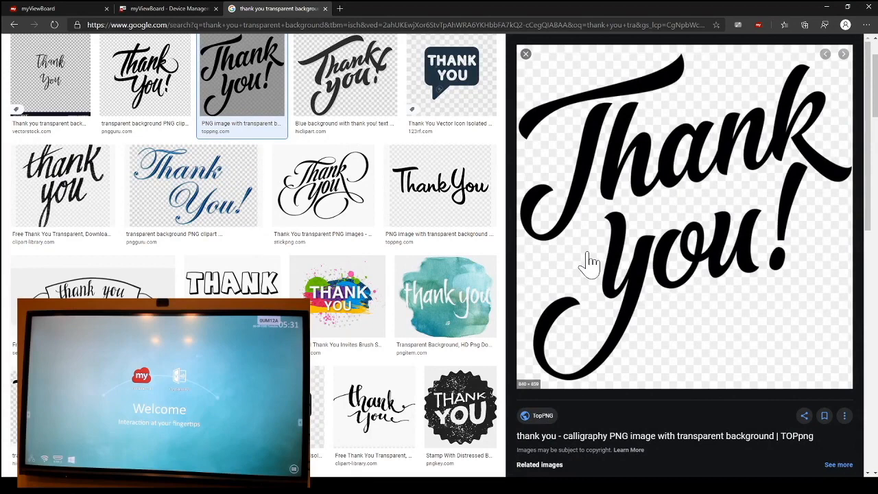
middle_click(614, 341)
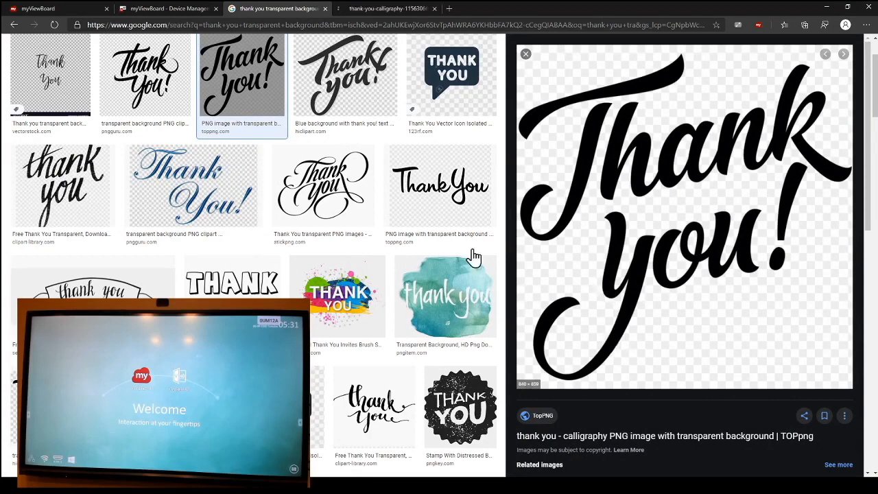
click(387, 10)
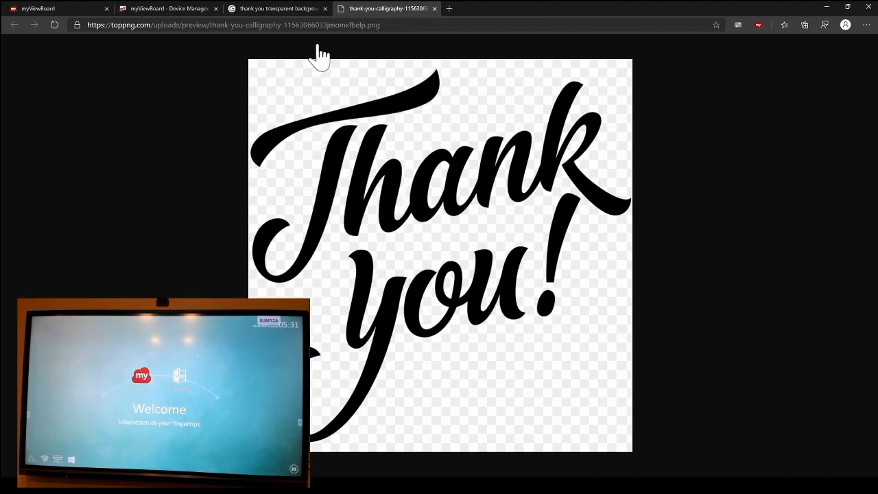
Step: Open the TopPNG source page of the "thank you - calligraphy" image and close the tab showing only the picture
click(290, 10)
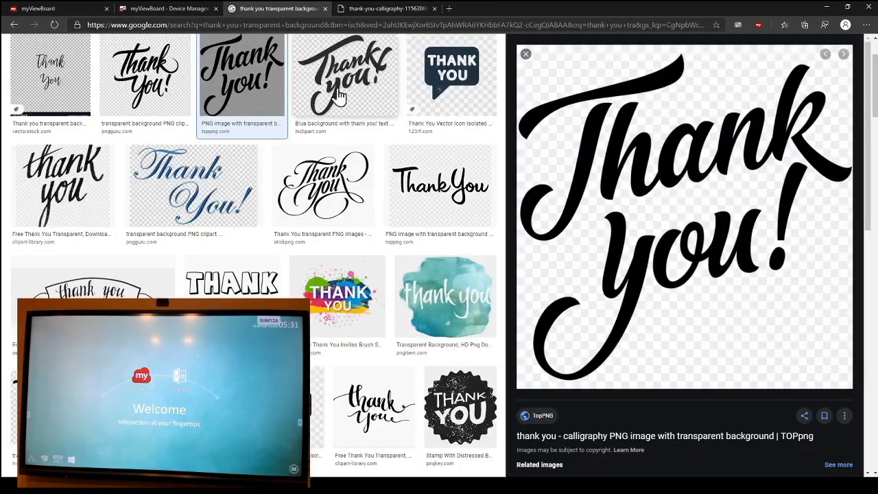
click(480, 107)
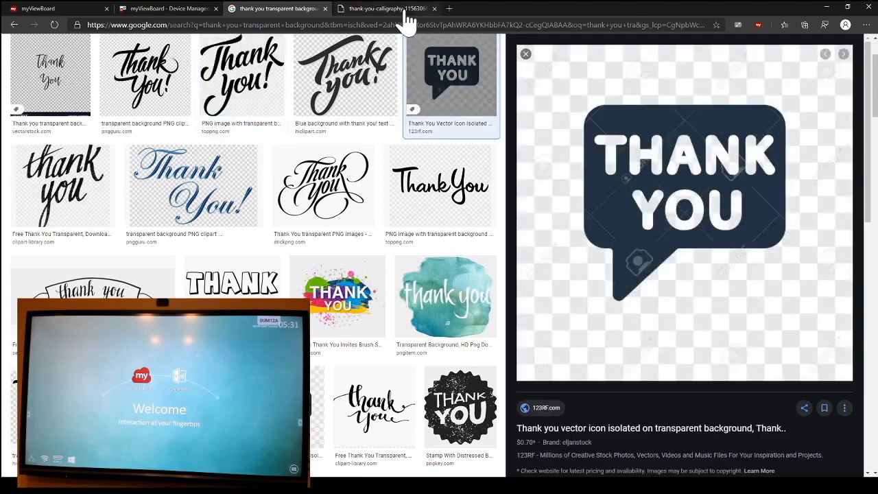
click(259, 84)
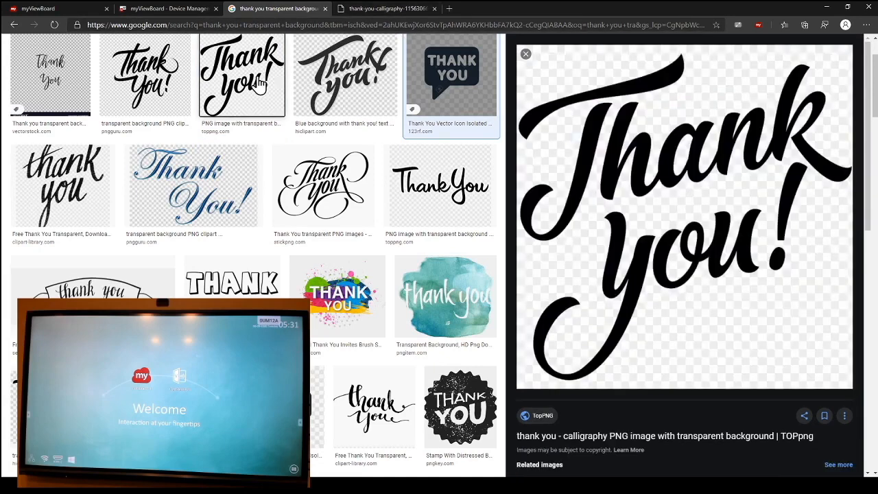
click(550, 436)
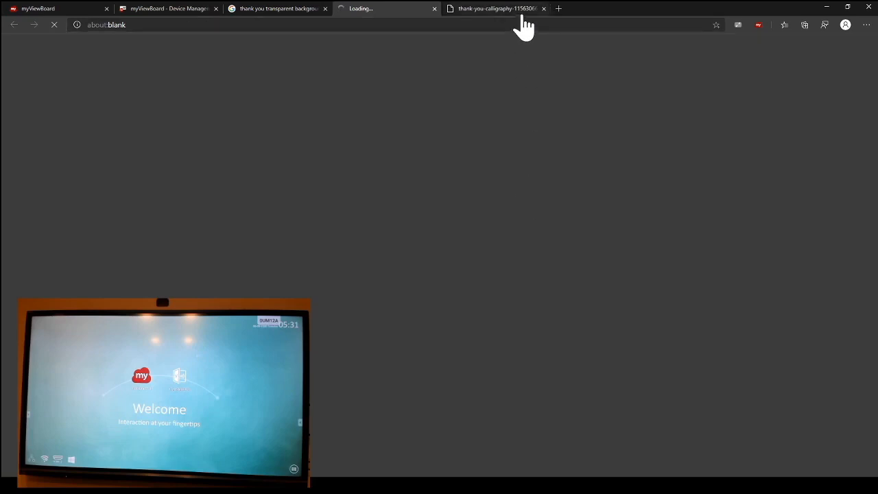
click(522, 10)
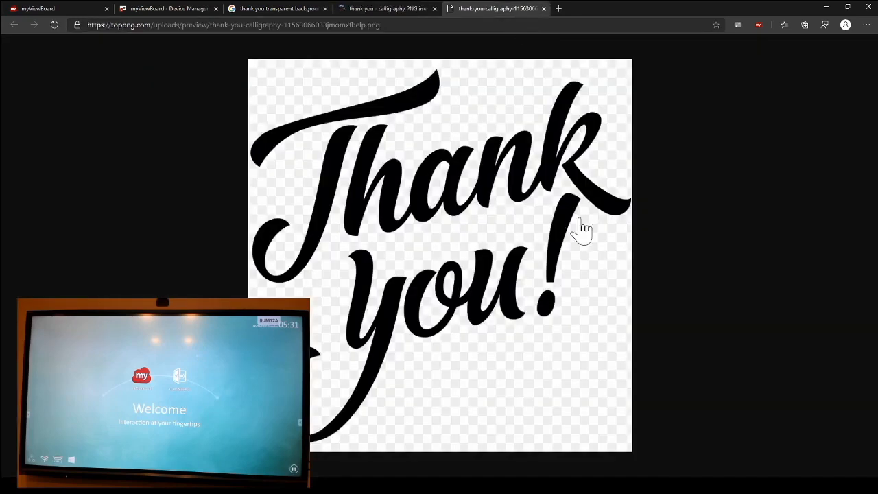
click(543, 8)
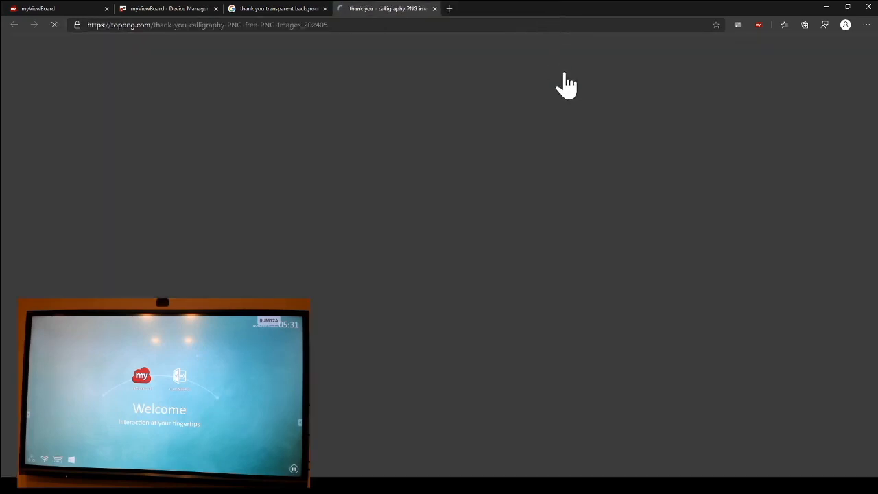
Step: Open the TopPNG source page of the "thank you simple text" image from the search results in a new tab
click(281, 11)
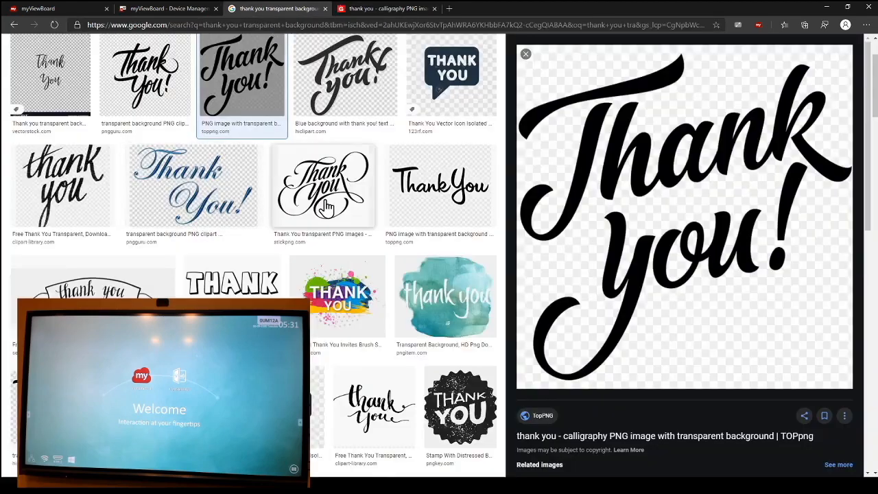
click(429, 209)
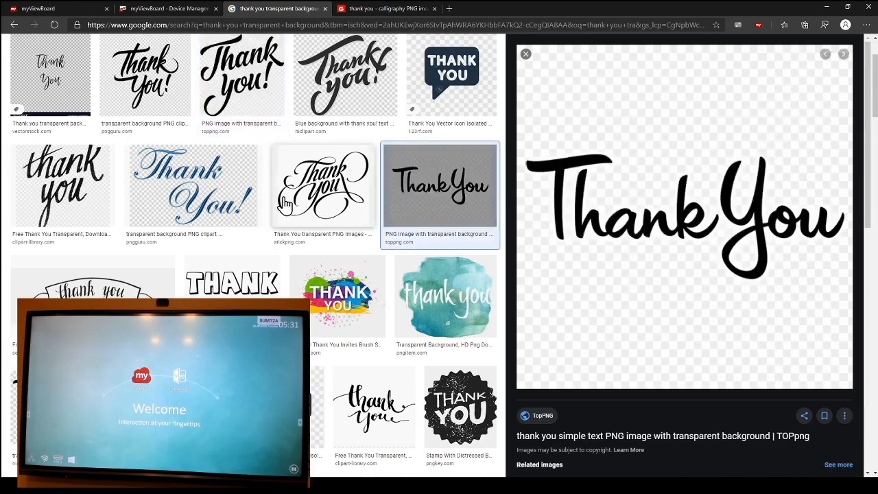
middle_click(543, 418)
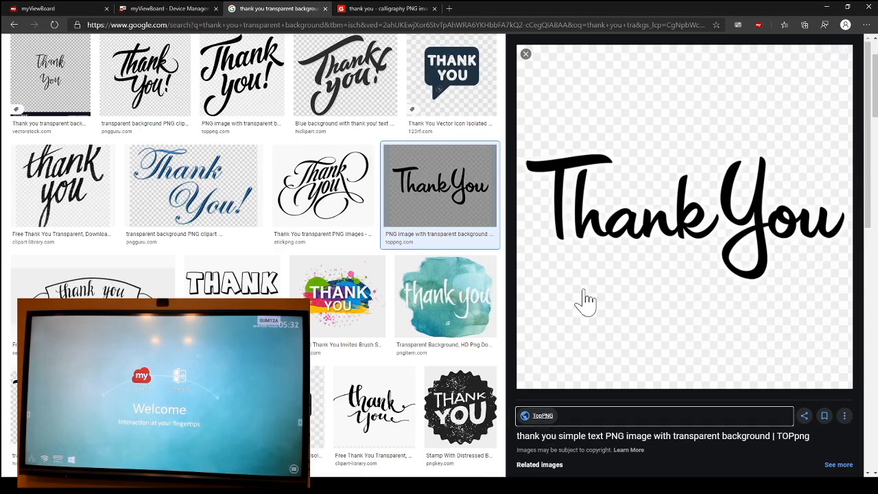
Step: Complete the reCAPTCHA on TopPNG's "thank you - calligraphy" download page to download the image, and close that page
click(460, 9)
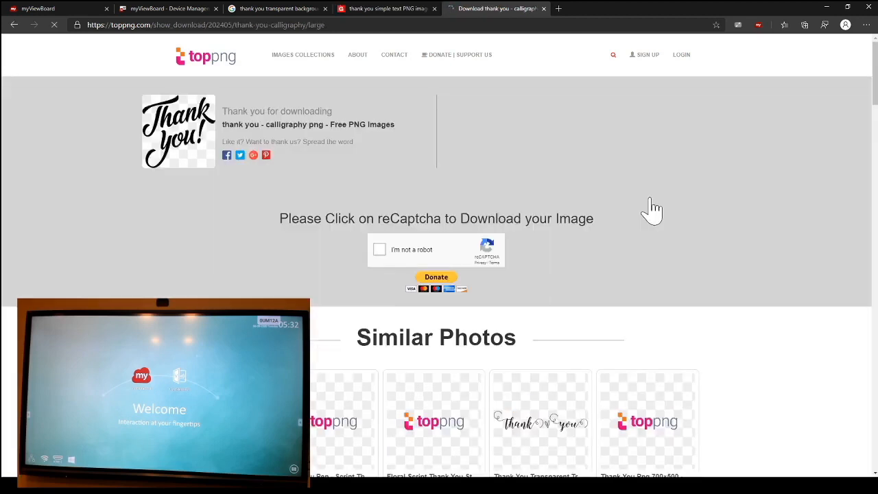
click(379, 251)
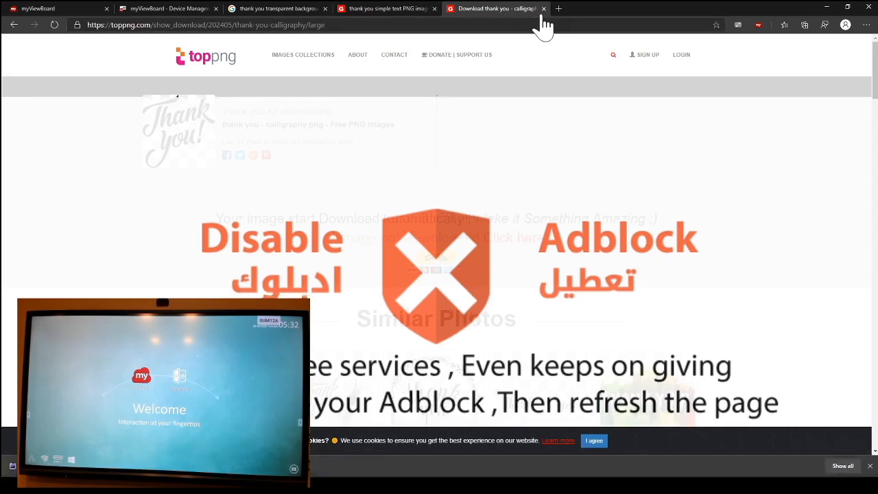
click(543, 9)
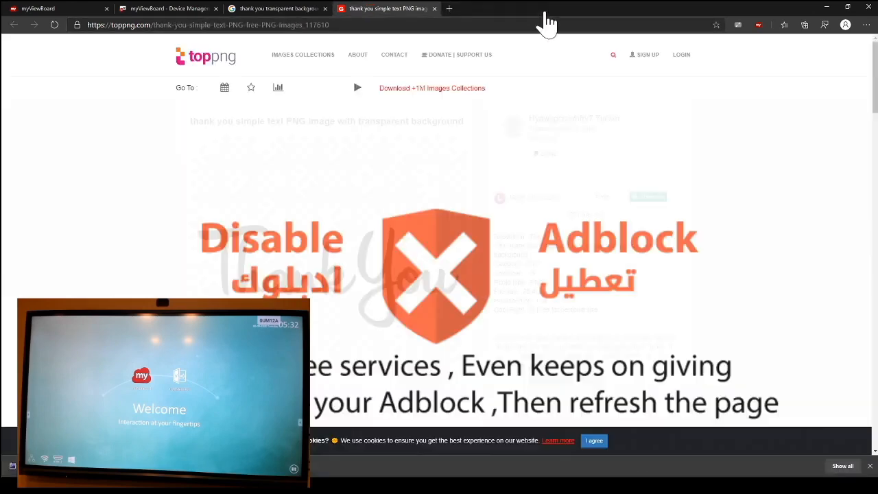
Step: Close the TopPNG "thank you simple text" page and the downloads bar, and return to myViewBoard Device Management
click(434, 8)
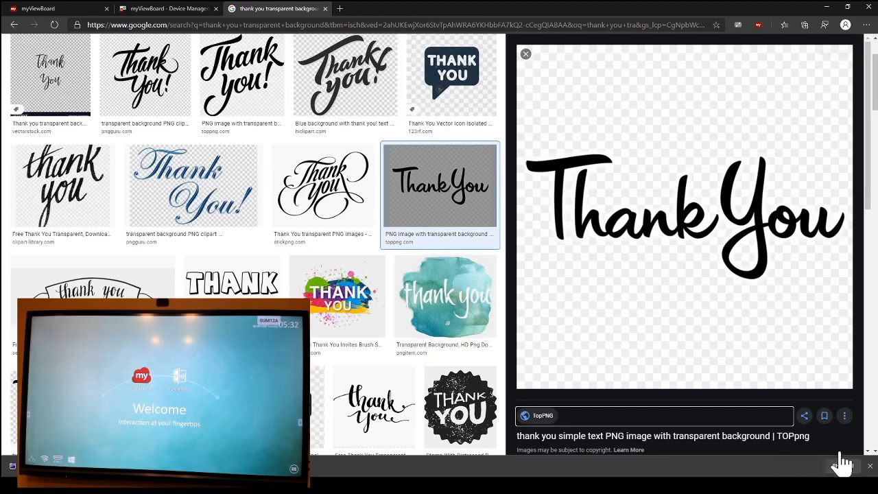
click(869, 466)
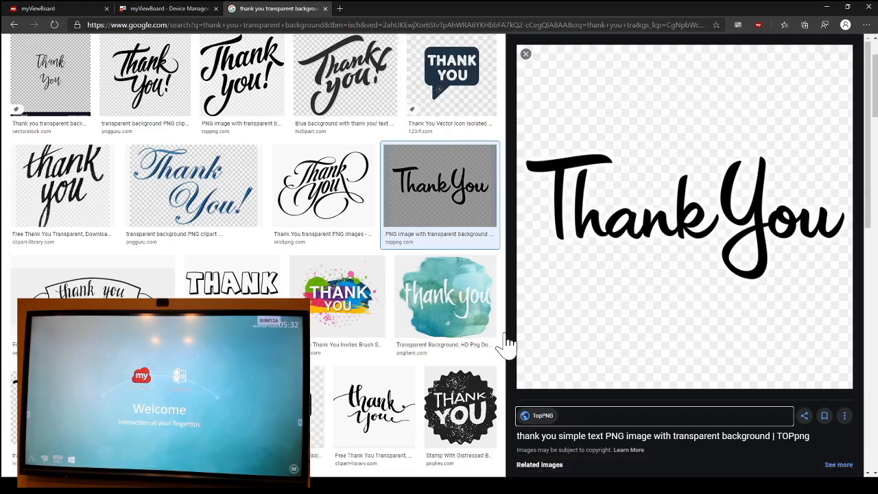
click(128, 9)
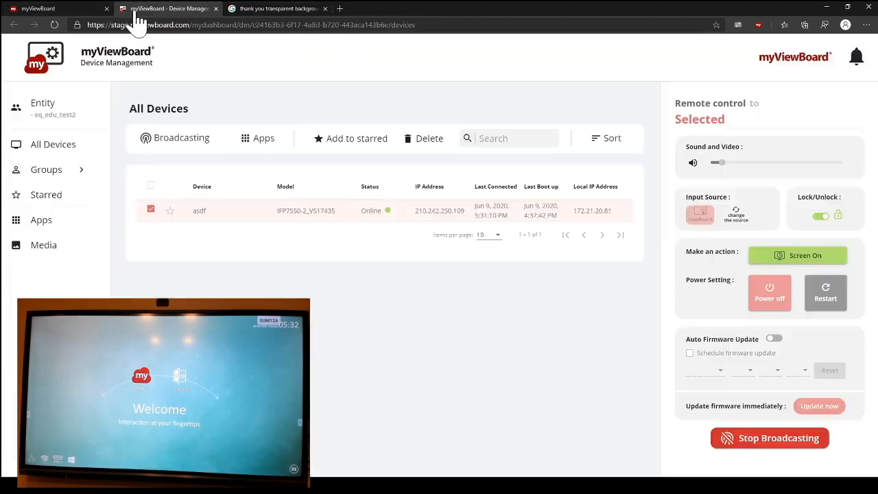
Step: Broadcast the downloaded TopPNG thank-you calligraphy image to the selected display as multimedia, leaving the loop count blank
click(185, 144)
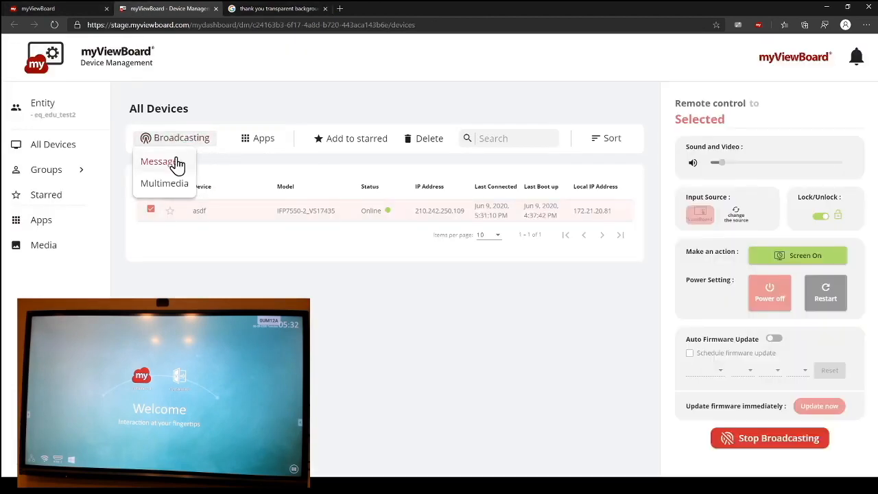
click(166, 189)
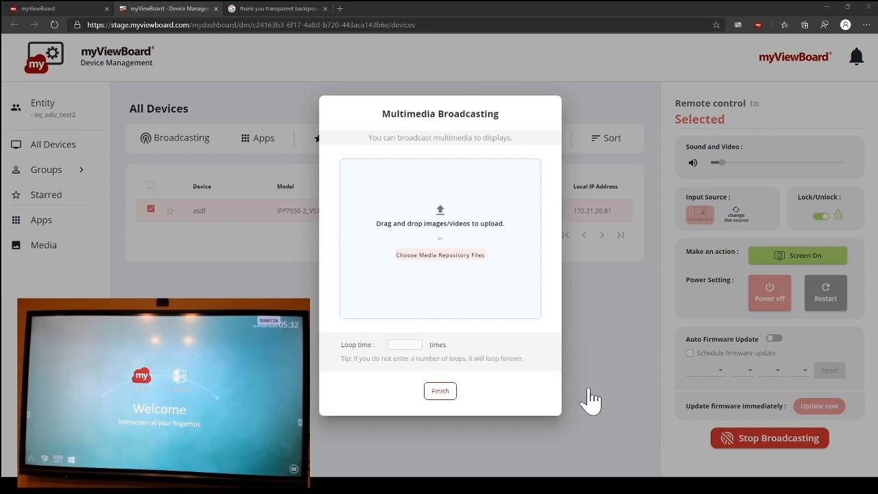
drag(451, 269, 451, 269)
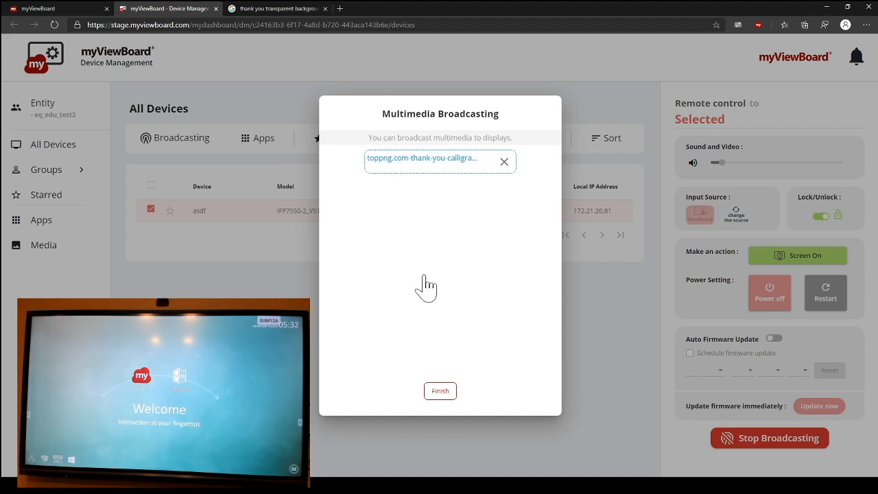
click(447, 391)
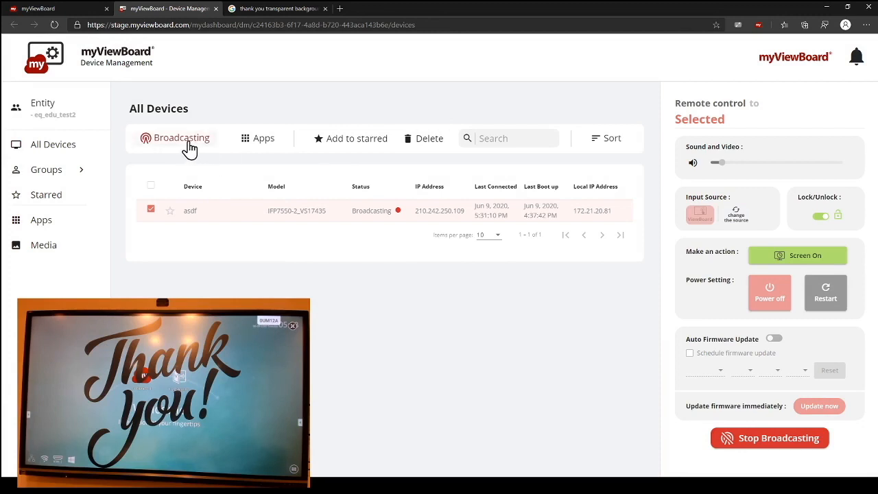
Step: Broadcast an Emergency message reading "This is an emergency broadcast" to the selected display
click(183, 143)
click(169, 167)
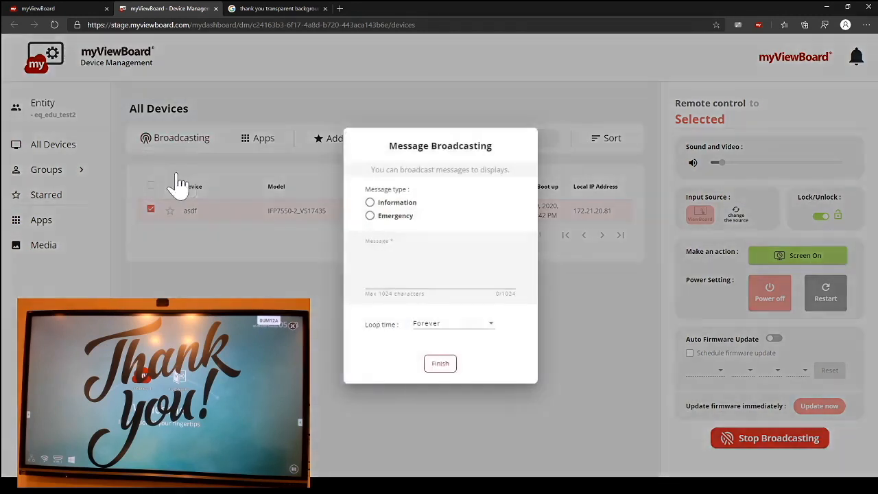
click(371, 218)
click(402, 283)
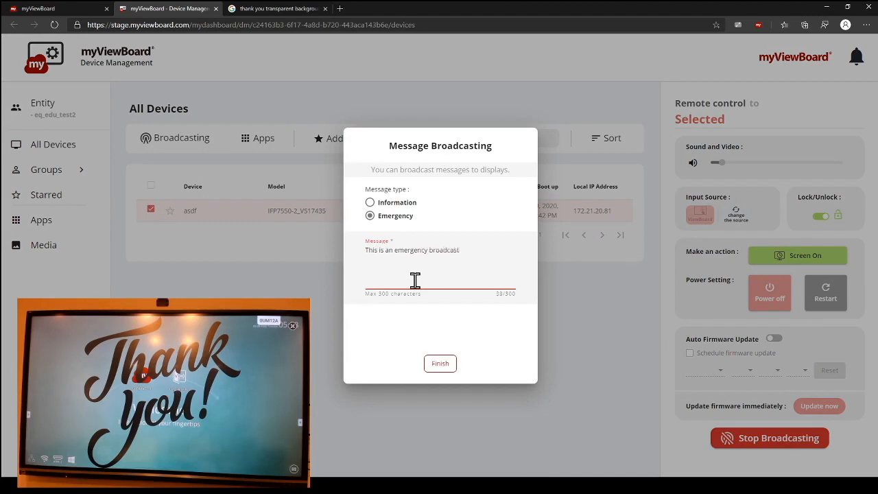
click(445, 371)
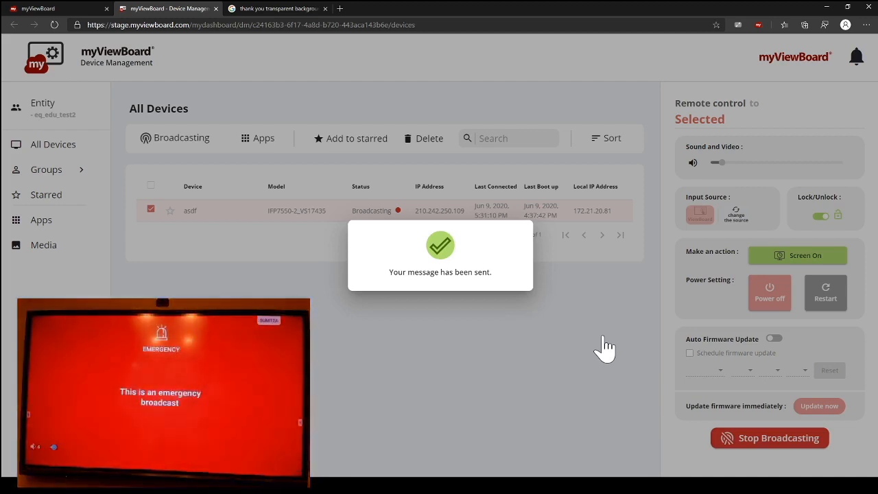
click(569, 385)
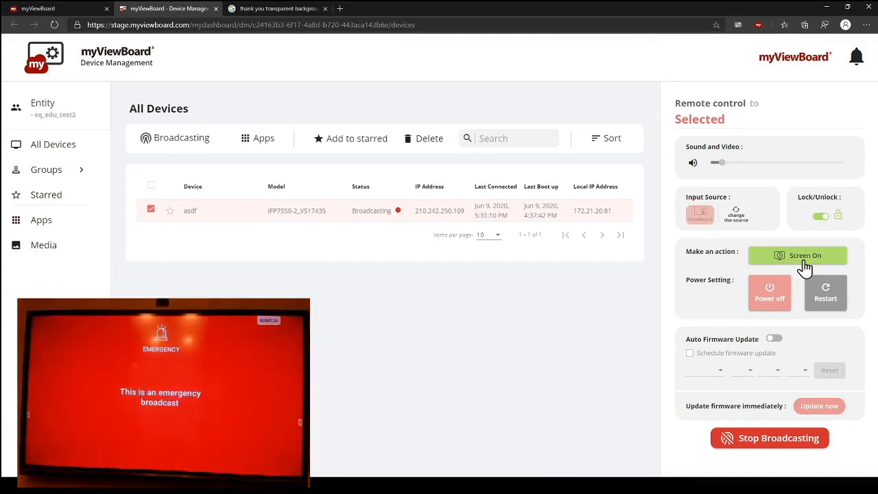
Step: Turn the selected display's screen off and back on remotely, and restart the device
click(805, 268)
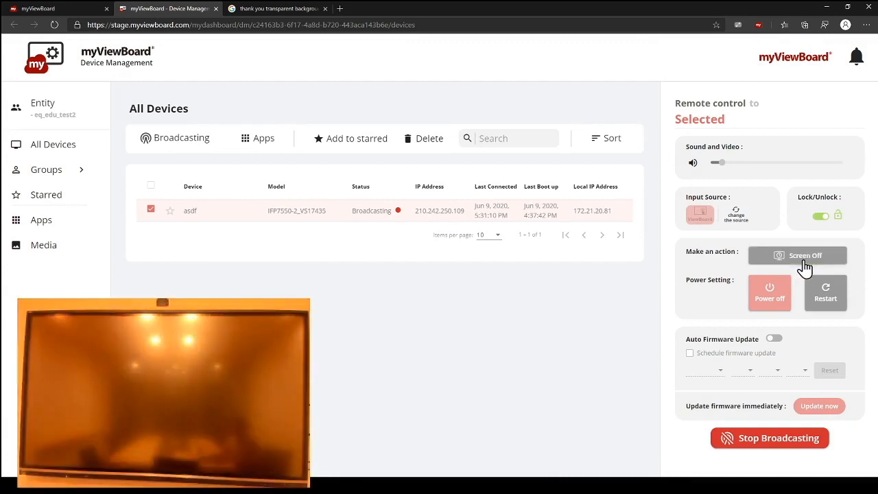
click(805, 268)
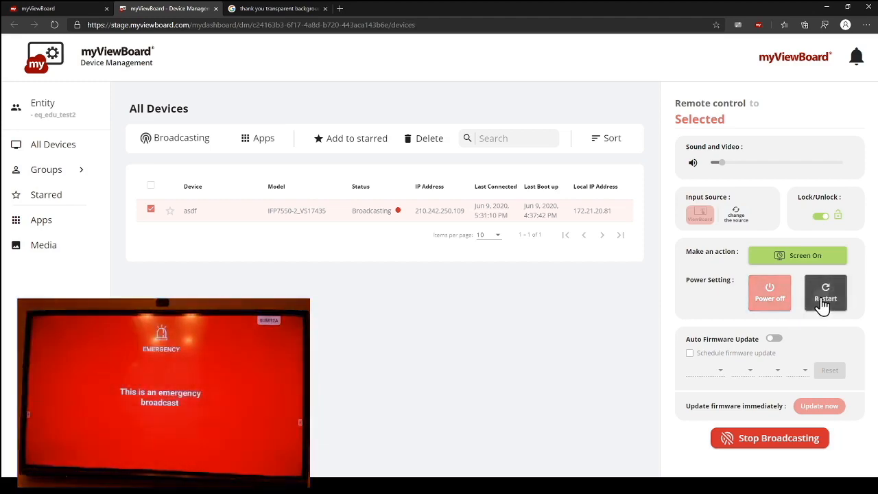
click(824, 299)
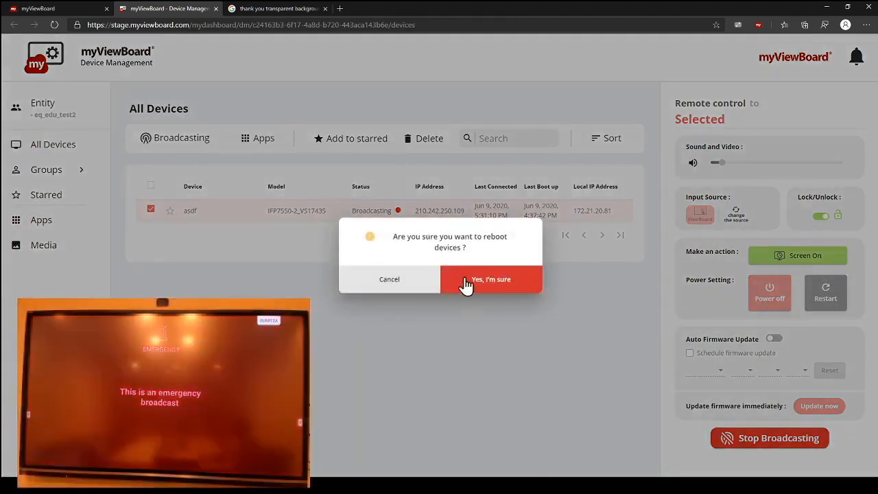
click(484, 295)
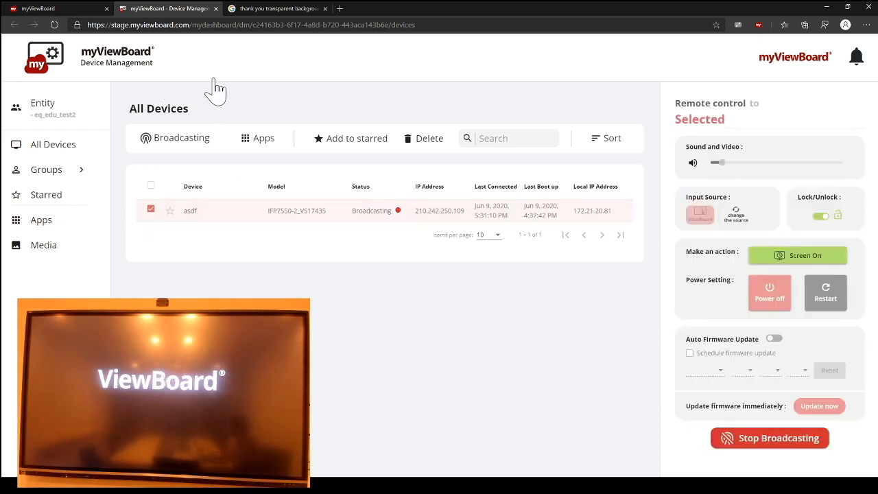
Step: Clear the device selection, reload the device list, and select the restarted device asdf again
click(150, 210)
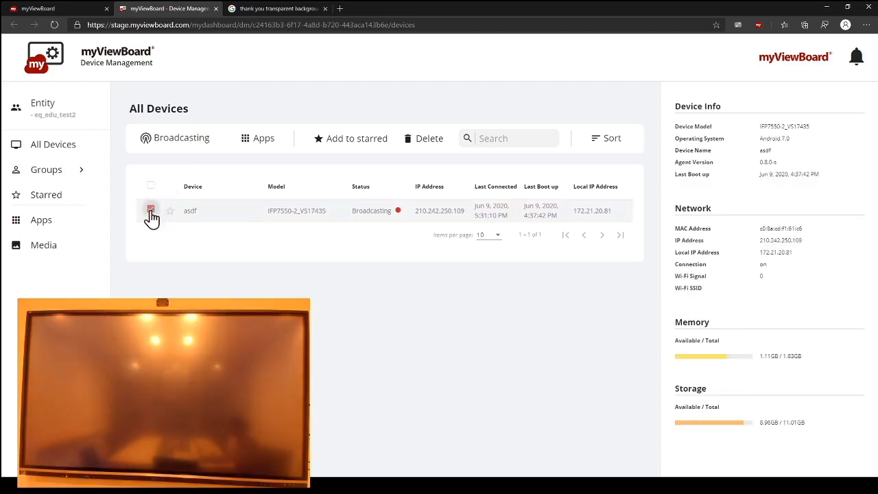
click(151, 210)
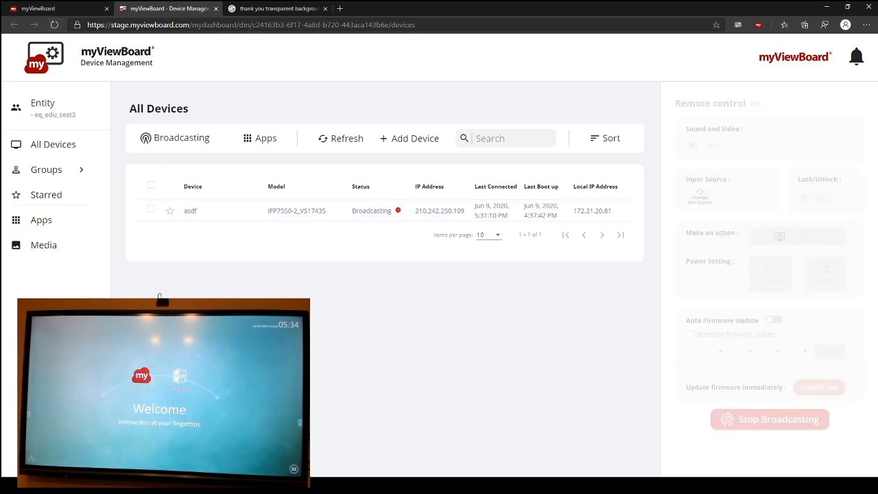
click(57, 31)
click(164, 218)
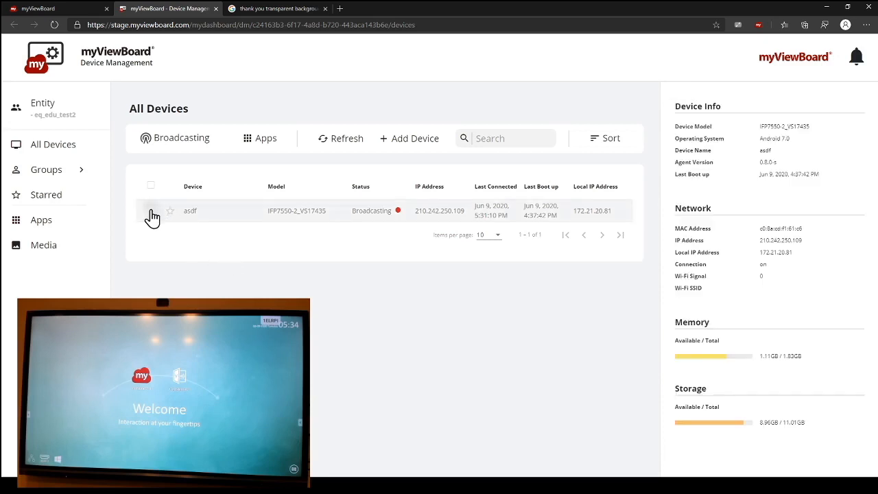
click(151, 210)
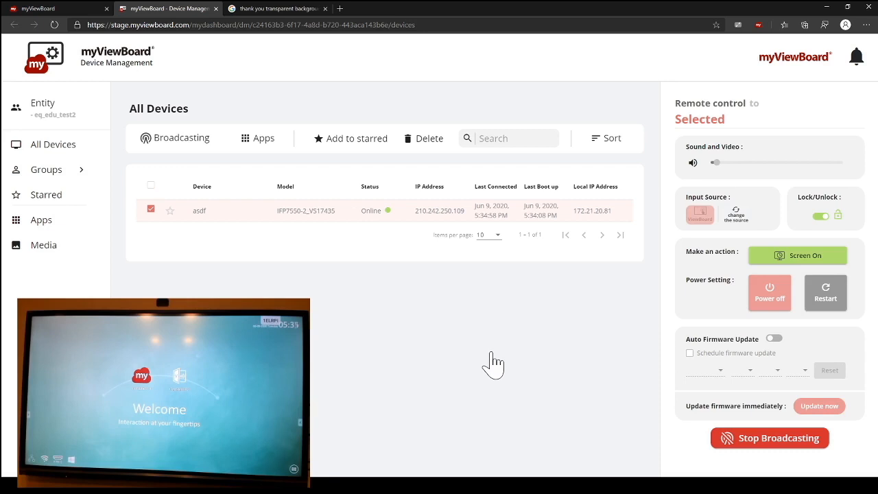
Step: Enable Auto Firmware Update and its scheduled firmware update option, and switch both off again
click(775, 339)
click(689, 352)
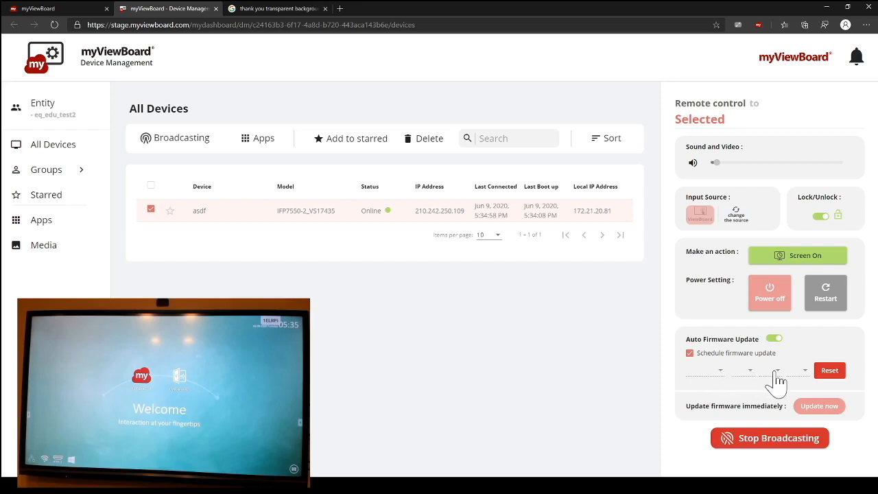
click(689, 354)
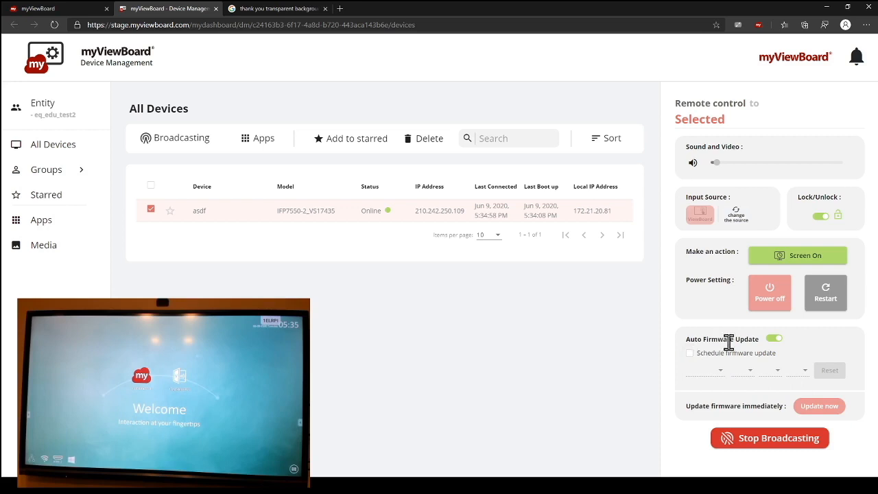
click(772, 339)
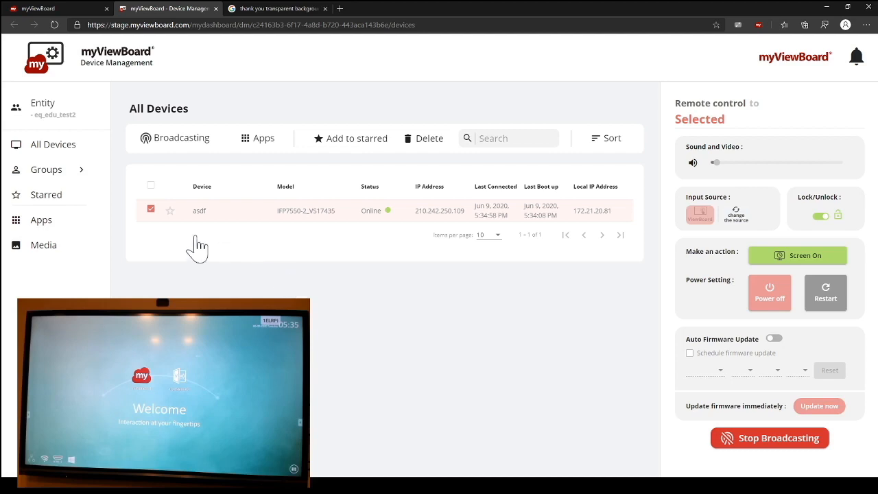
click(151, 212)
click(151, 210)
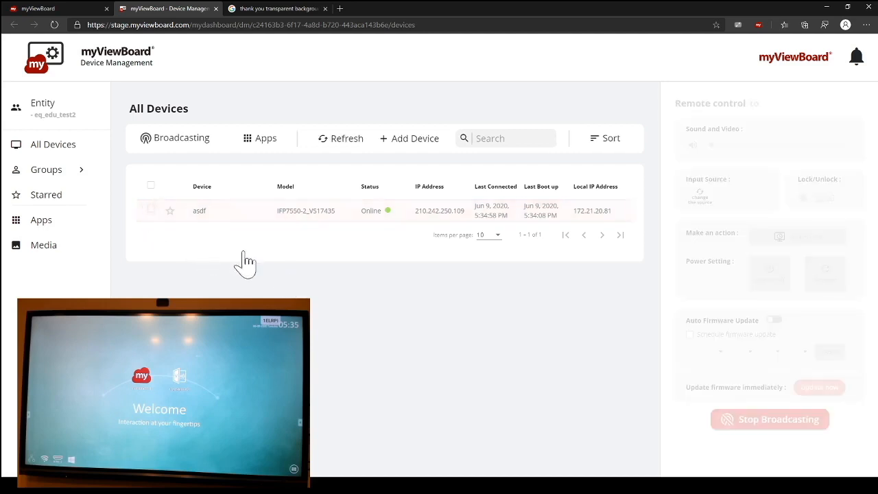
click(151, 212)
click(150, 212)
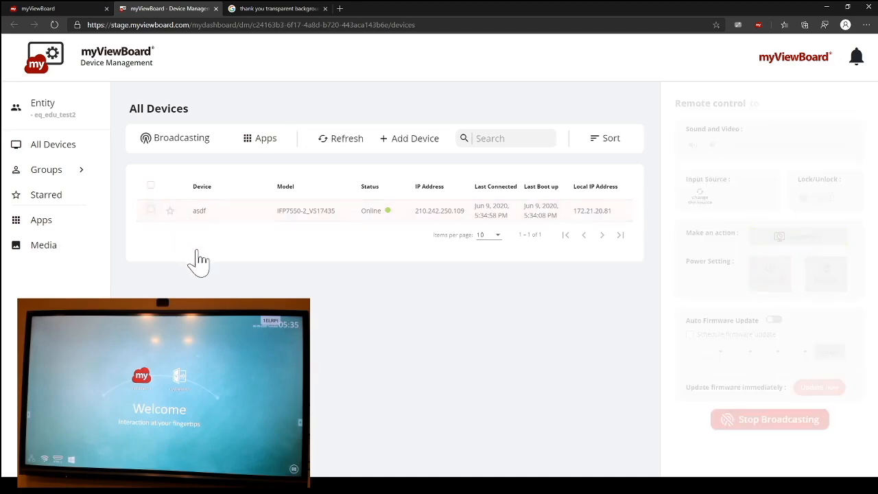
click(253, 141)
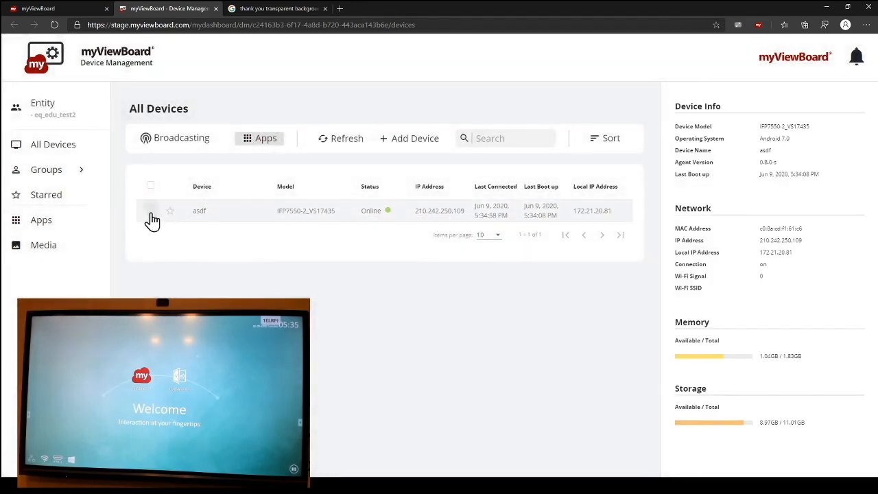
click(150, 212)
click(233, 203)
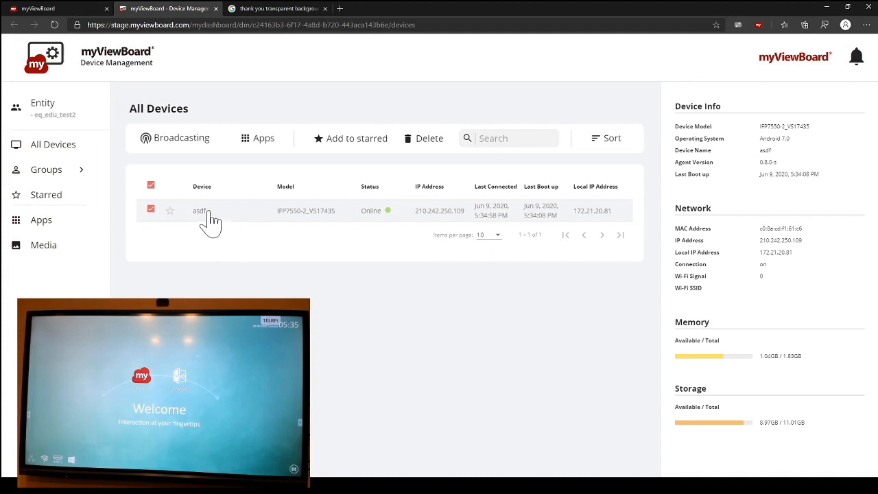
Step: Open the detail page of device asdf and rename the device as "Test Office"
click(203, 211)
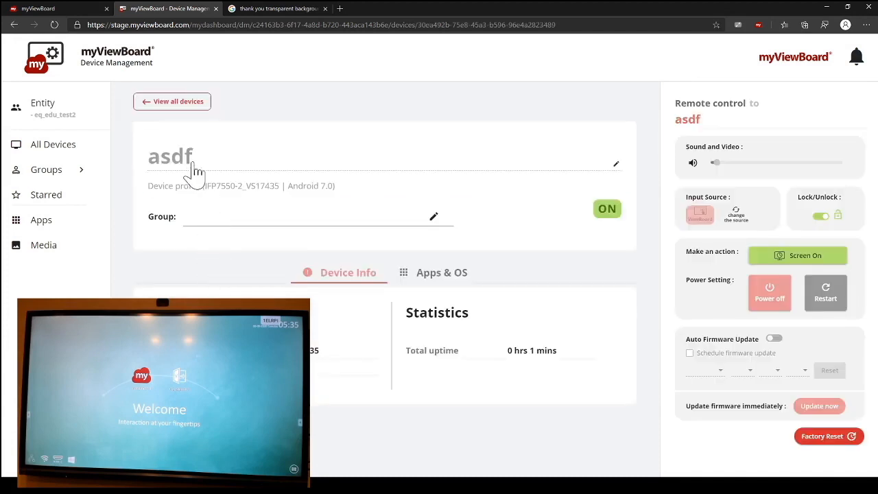
click(615, 165)
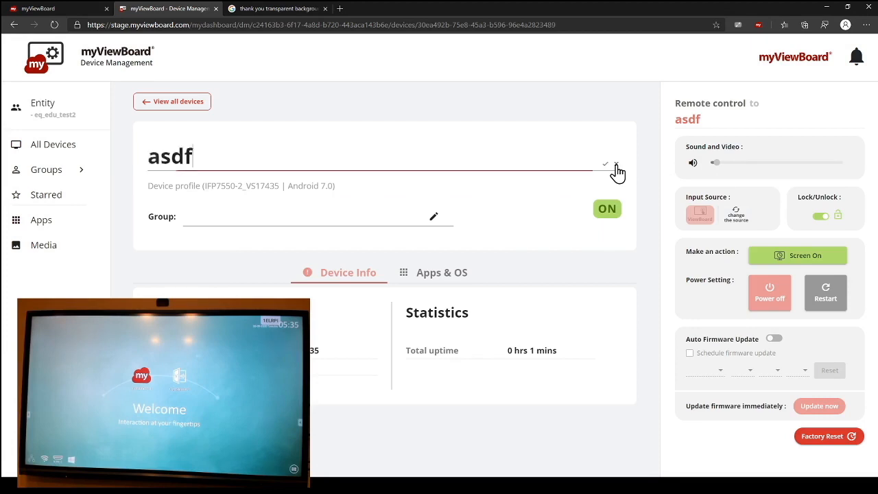
key(BackSpace)
key(BackSpace)
key(BackSpace)
key(BackSpace)
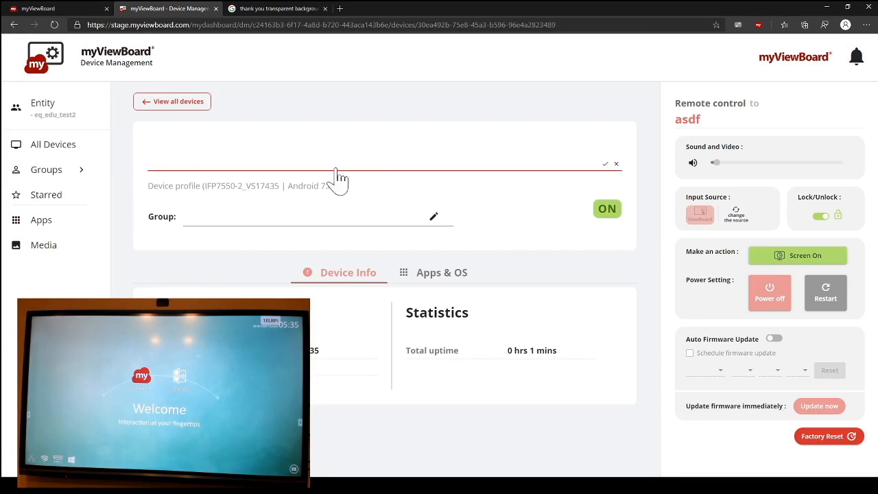
text(Test)
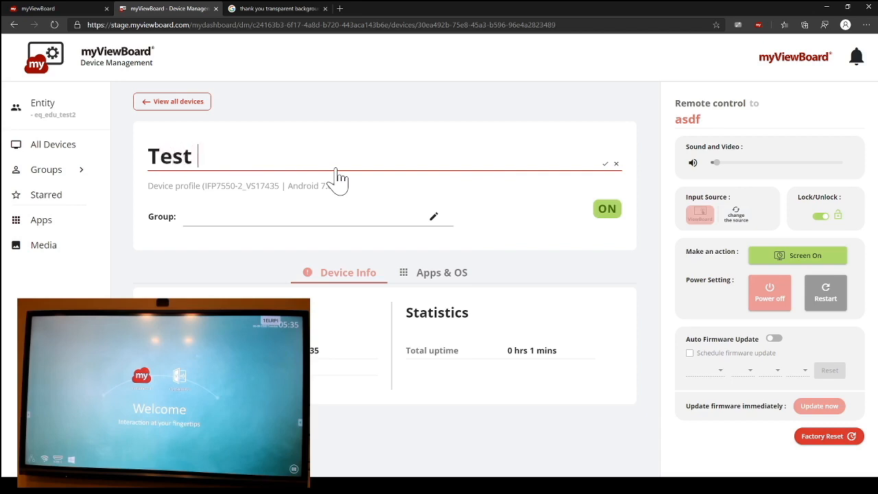
text( Office)
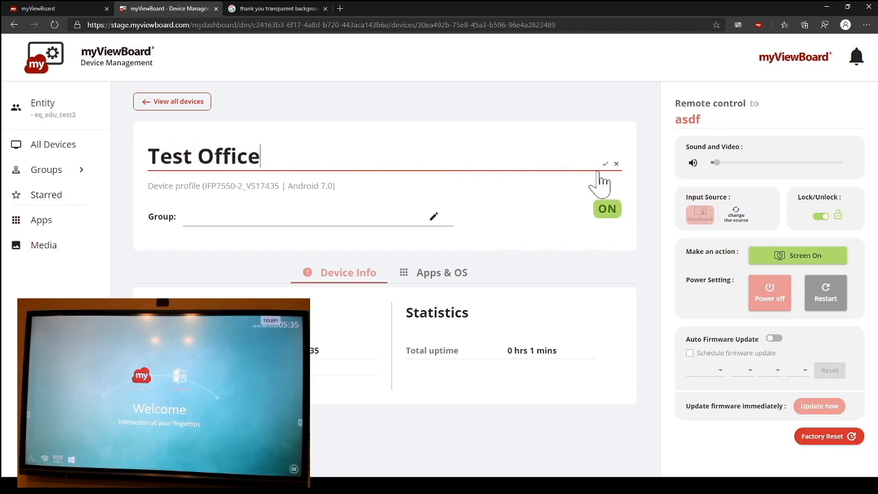
click(610, 222)
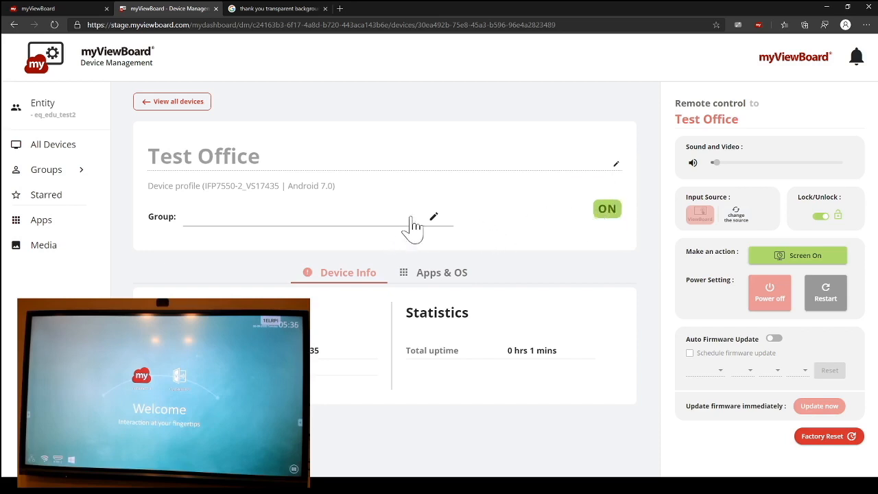
Step: Examine the Test Office device's group assignment, close that dialog, and view its Apps & OS details
click(433, 218)
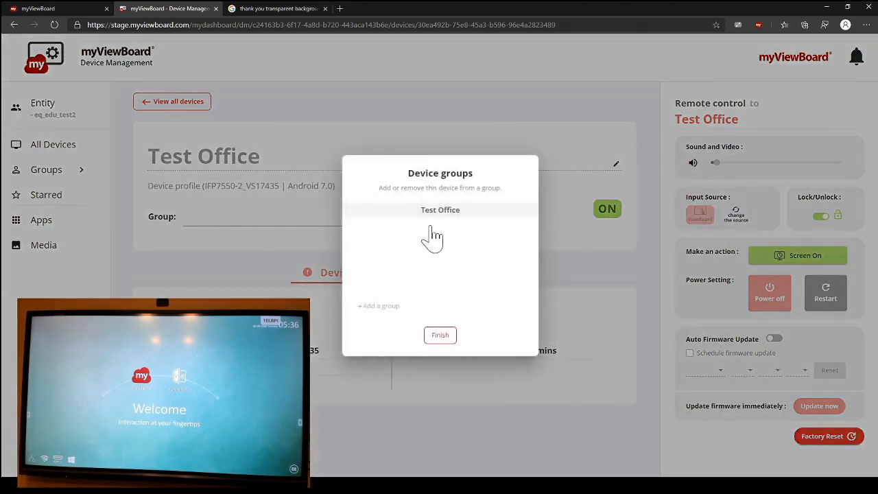
click(439, 336)
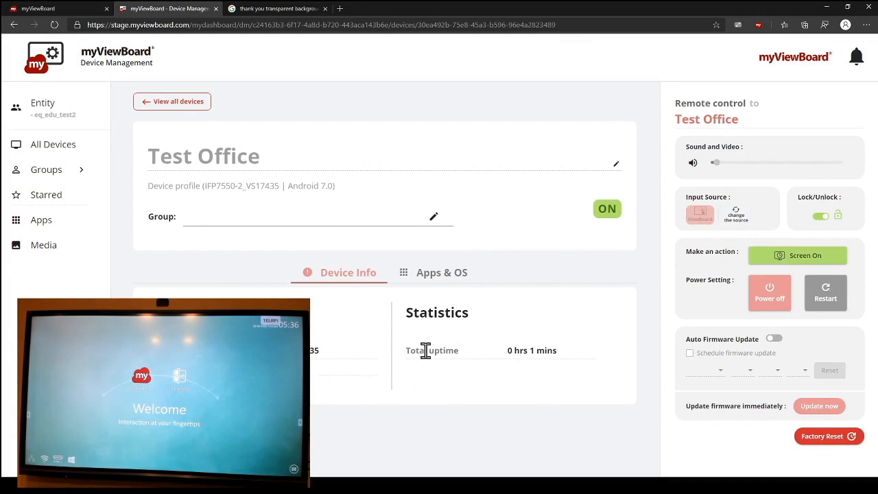
click(432, 277)
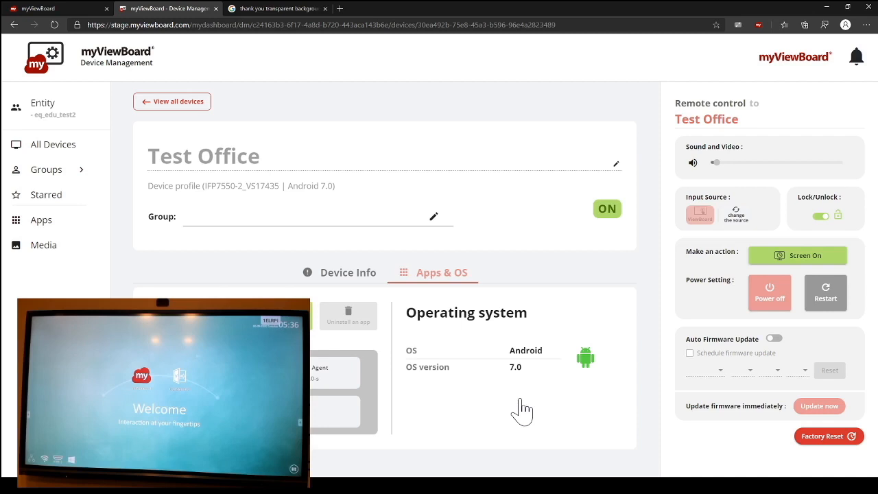
Step: Check which apps can be installed on Test Office, and view the Manage Apps dialog for it from the device list
click(294, 315)
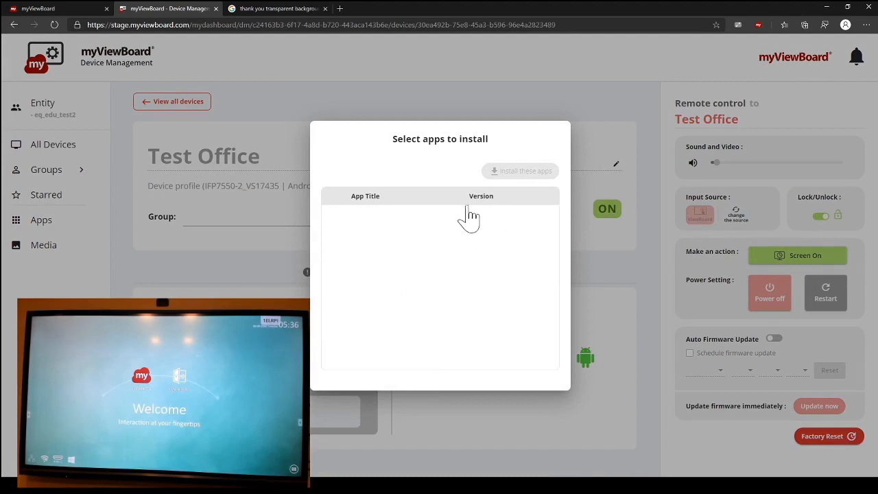
click(576, 429)
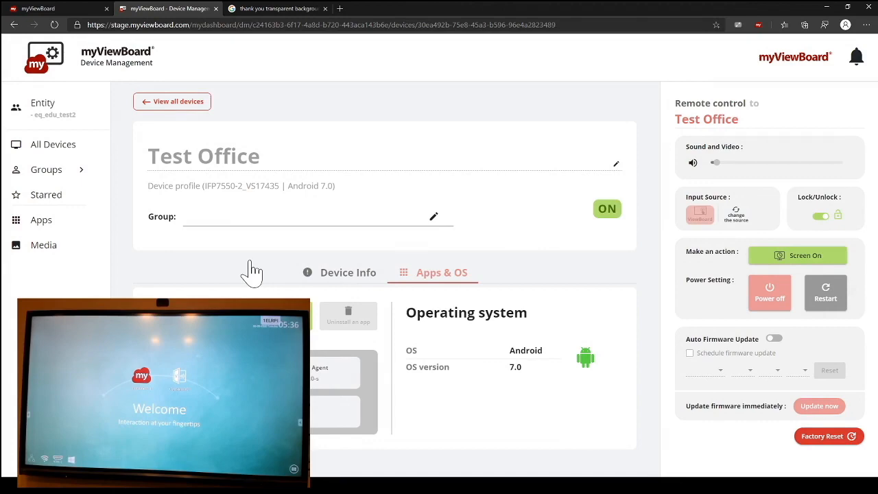
click(173, 103)
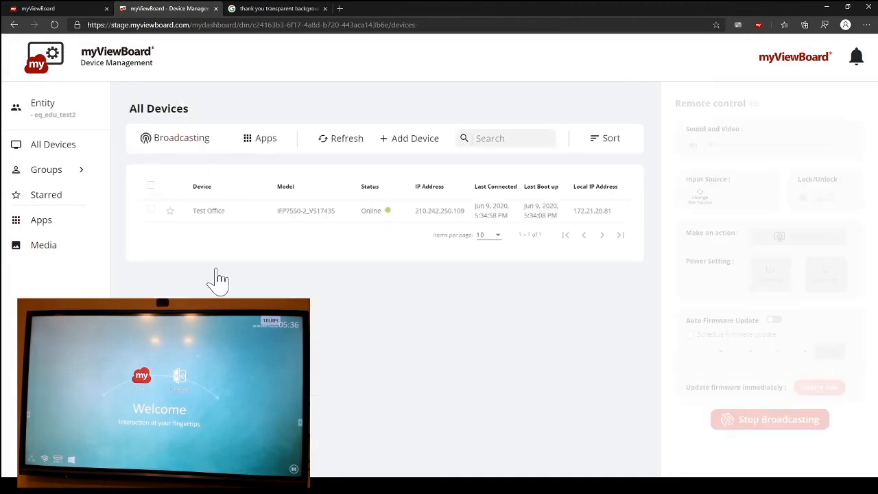
click(150, 209)
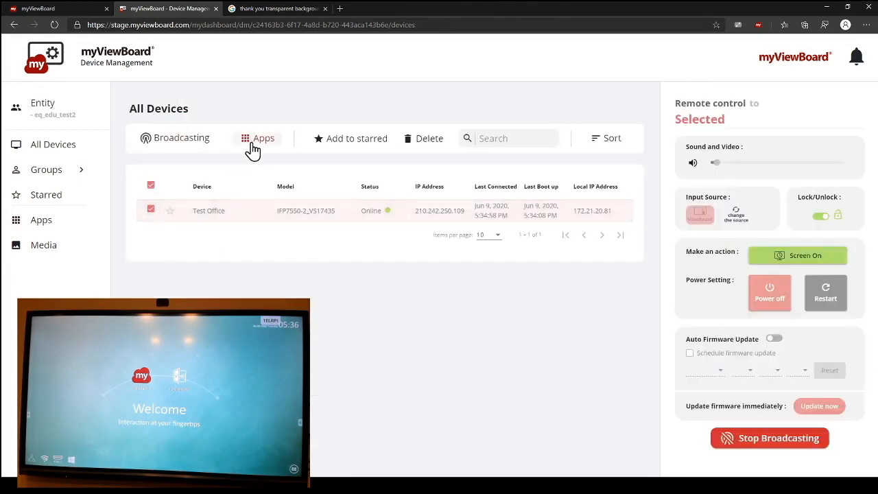
click(253, 146)
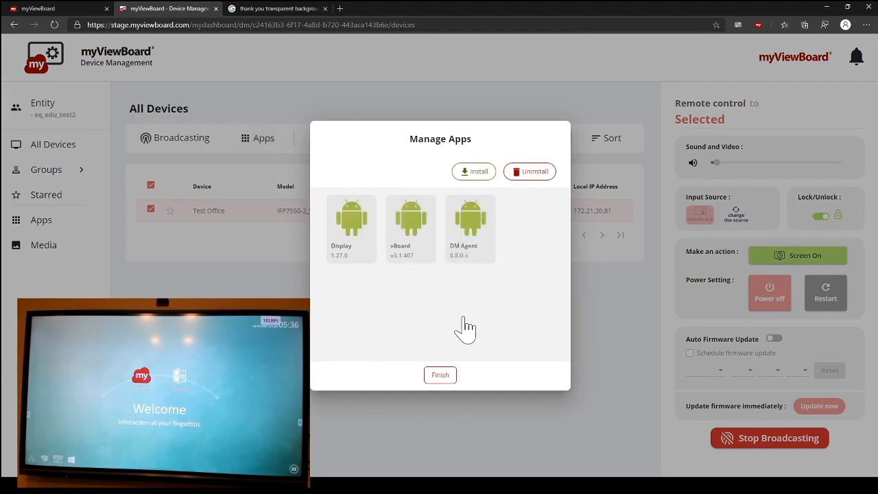
click(271, 296)
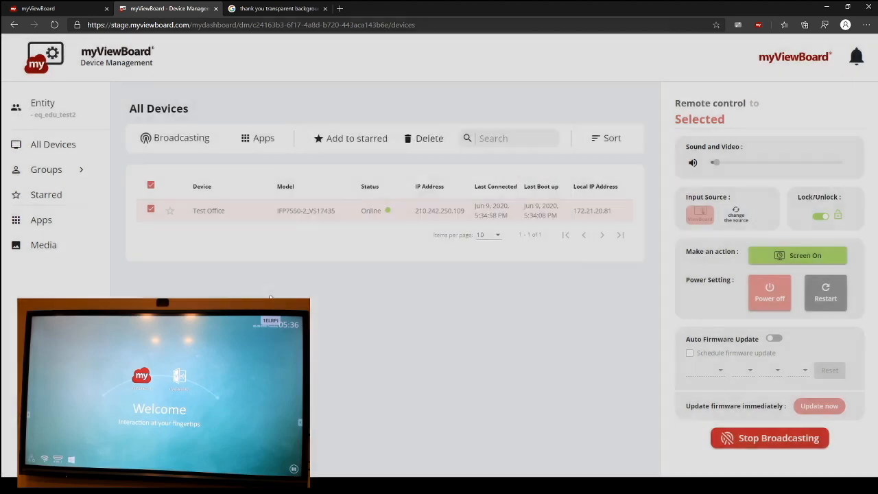
Step: View the entity's Apps library and Media library, and return to the Apps library
click(48, 226)
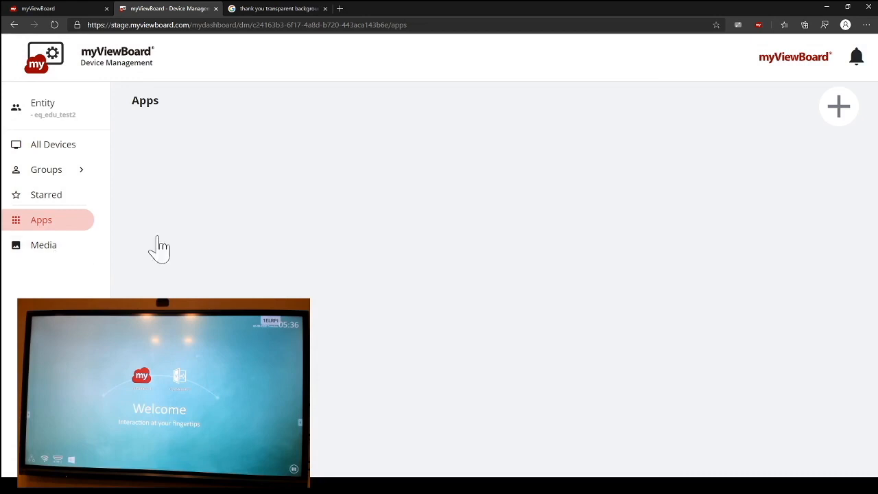
click(73, 255)
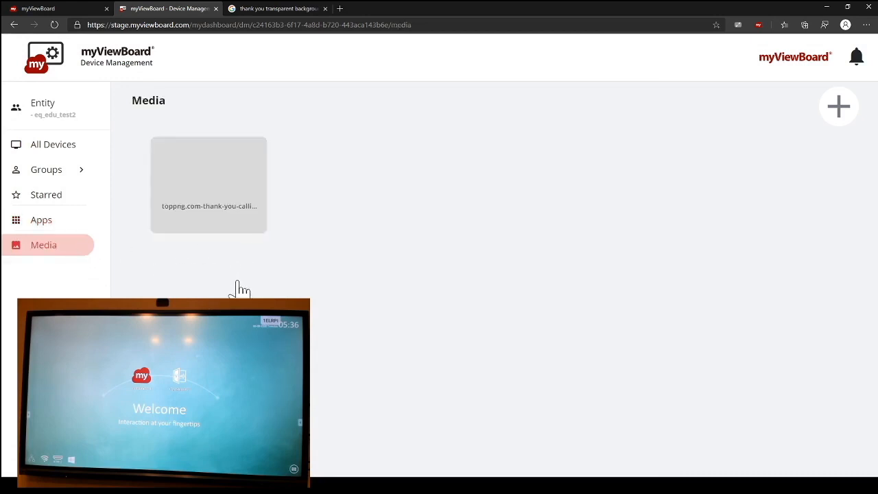
click(78, 224)
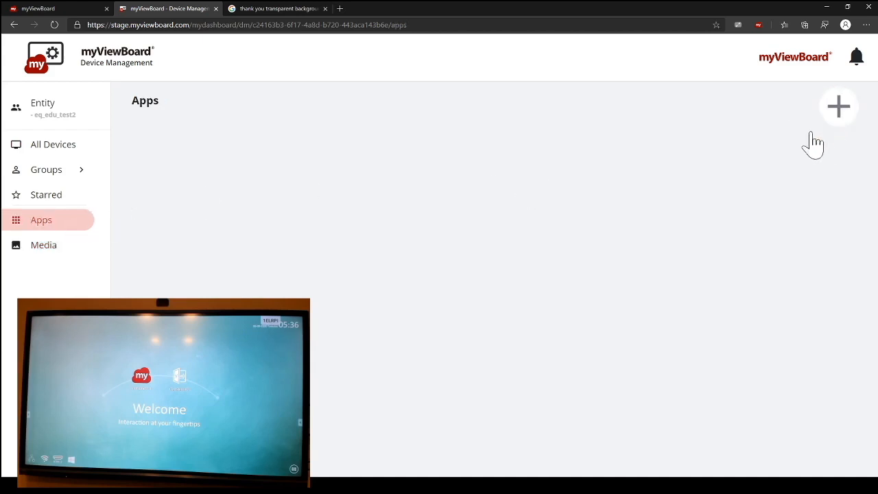
Step: Try to upload TeamViewerHost.apk to the Apps library, closing the leftover image search page meanwhile
click(837, 111)
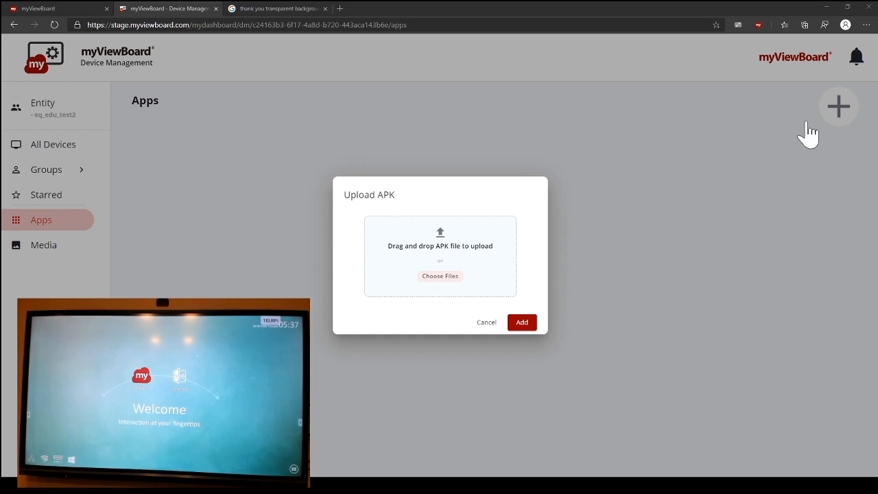
drag(567, 233, 439, 273)
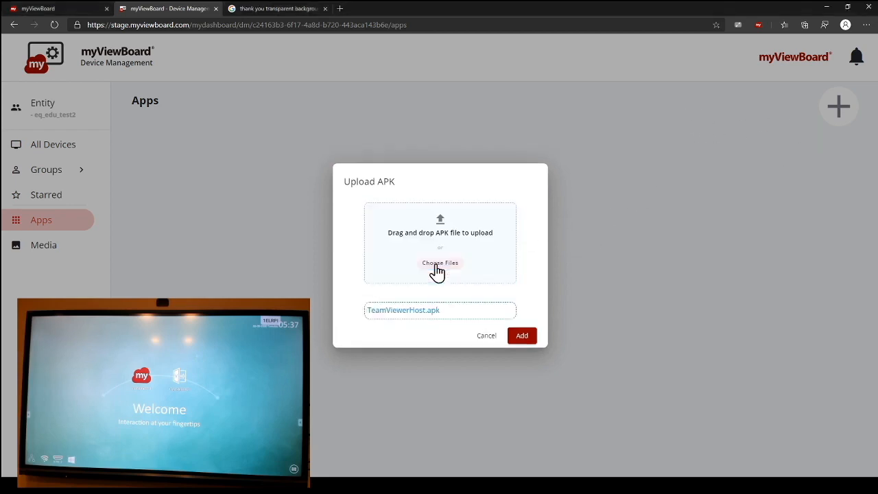
click(522, 336)
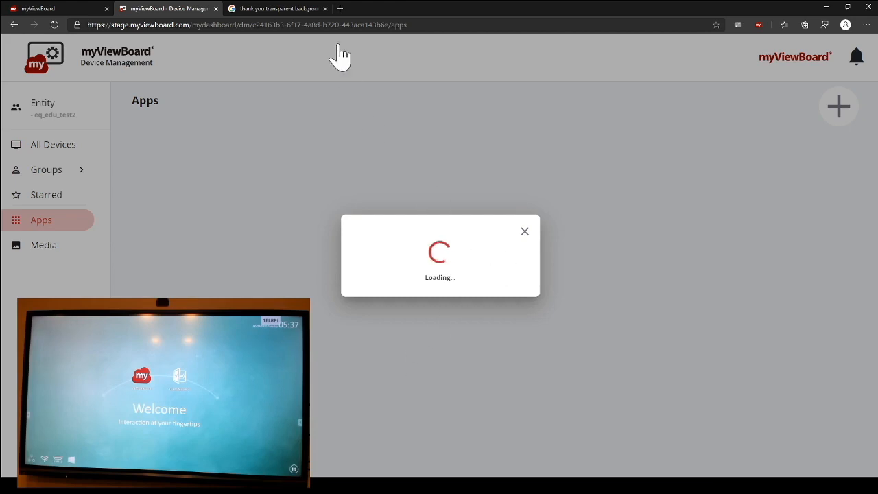
click(326, 9)
click(525, 233)
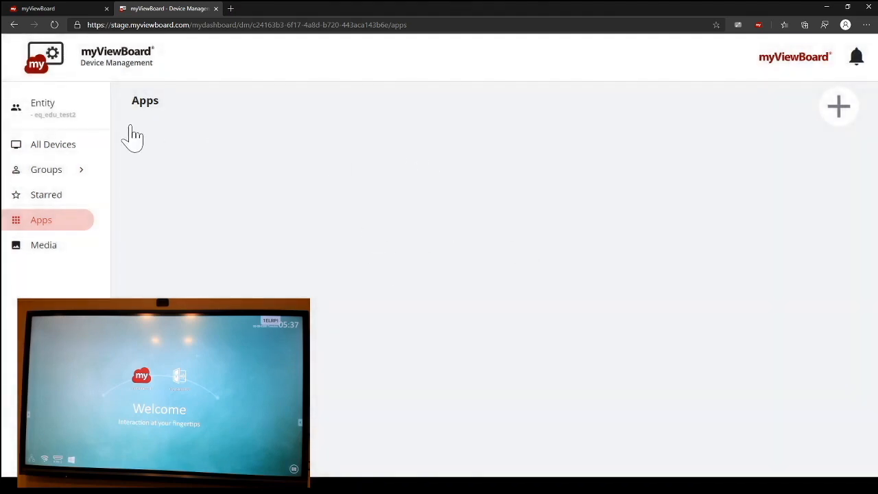
Step: Reload the page and reopen the All Devices list
click(54, 148)
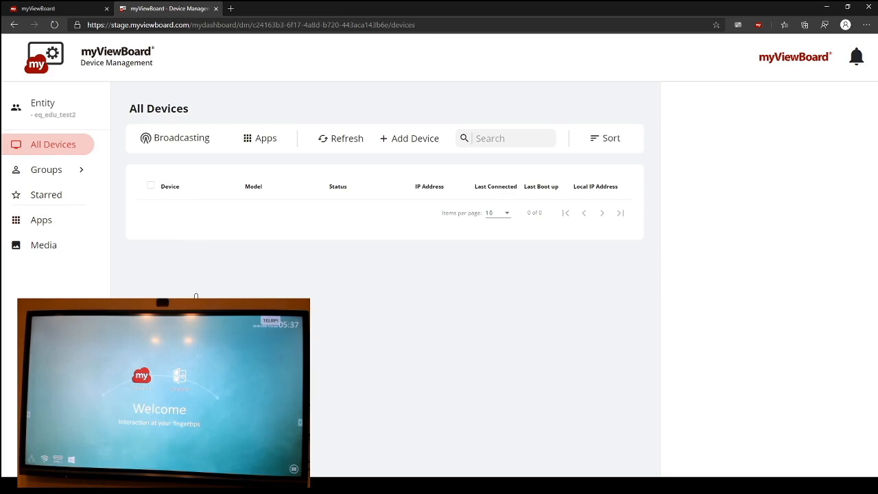
click(55, 26)
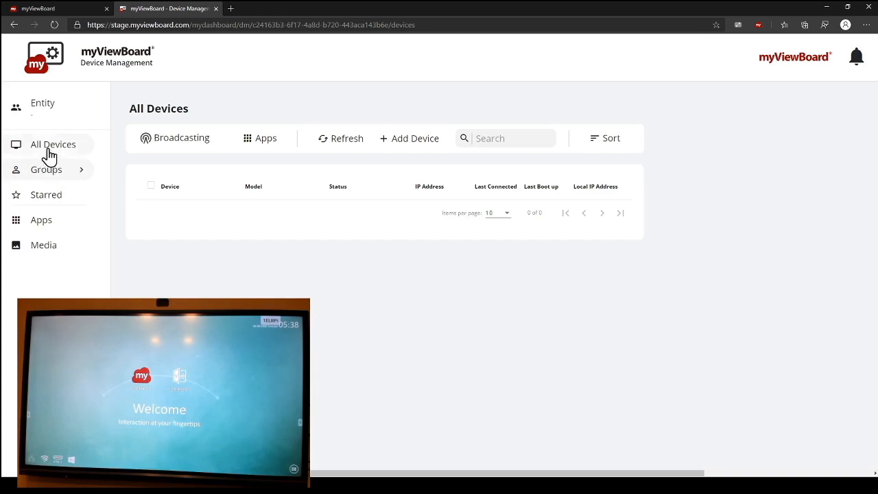
click(49, 154)
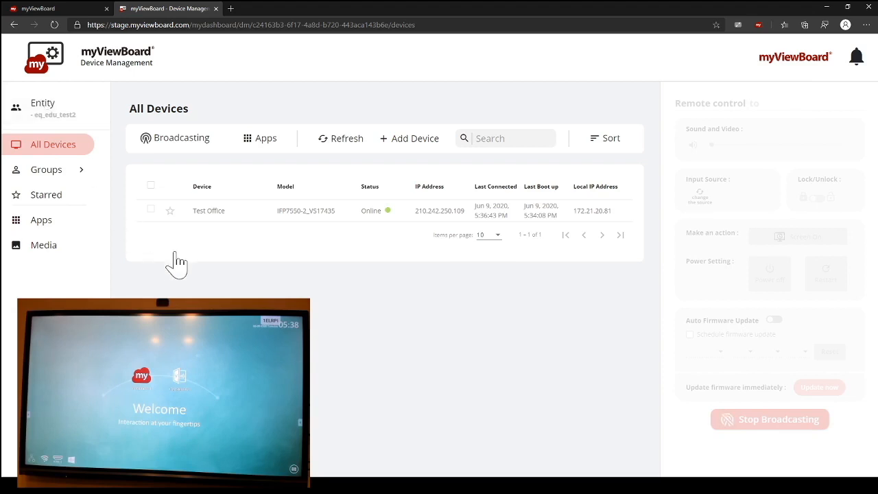
Step: Mark the Test Office device as starred, check the Starred list, and return to All Devices
click(150, 209)
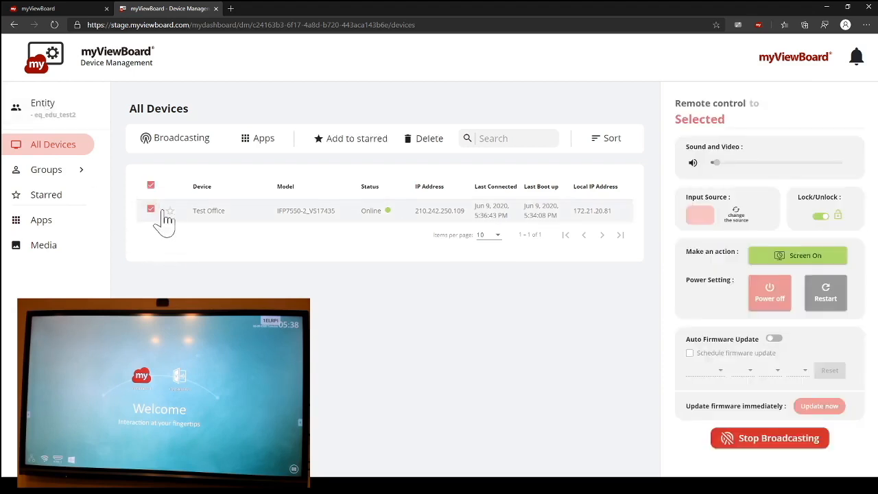
click(171, 220)
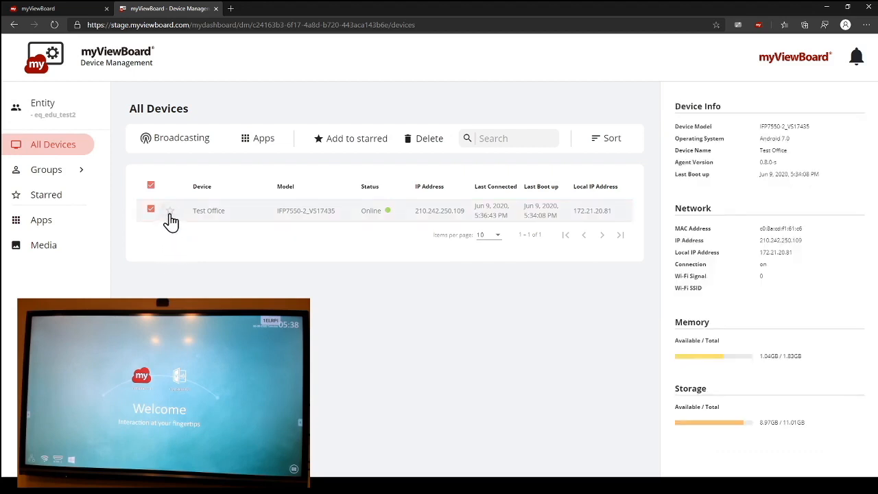
click(196, 249)
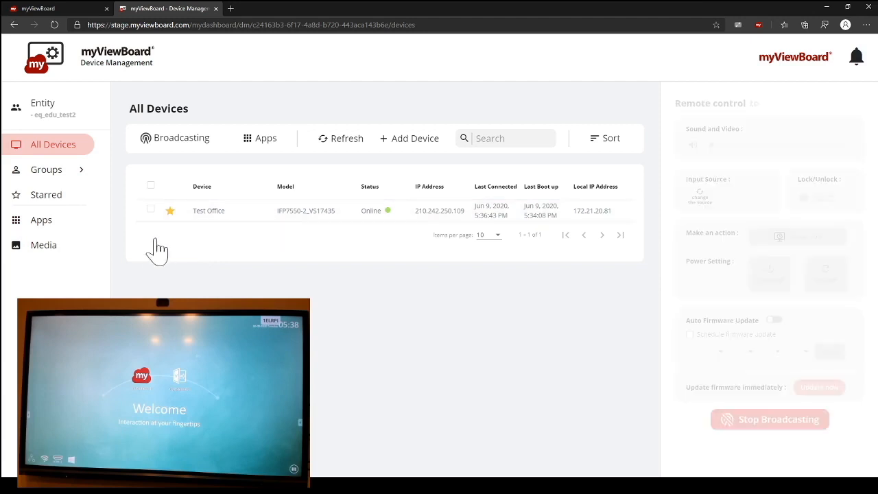
click(77, 203)
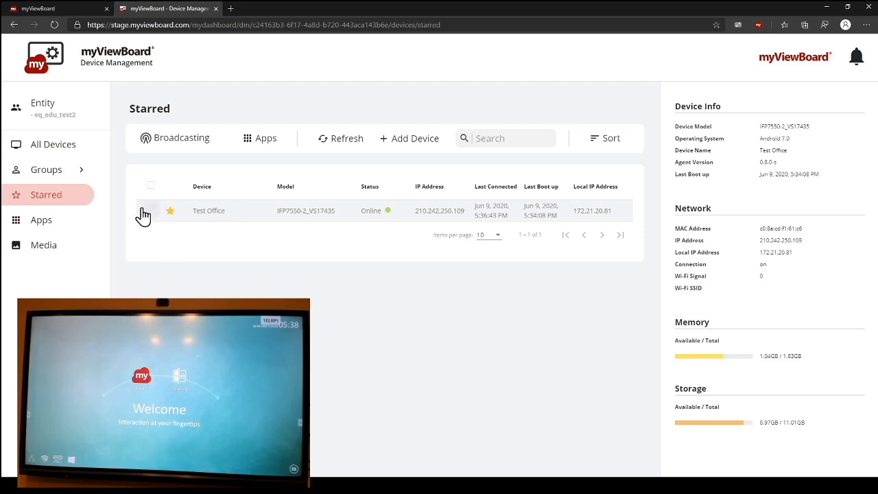
click(81, 148)
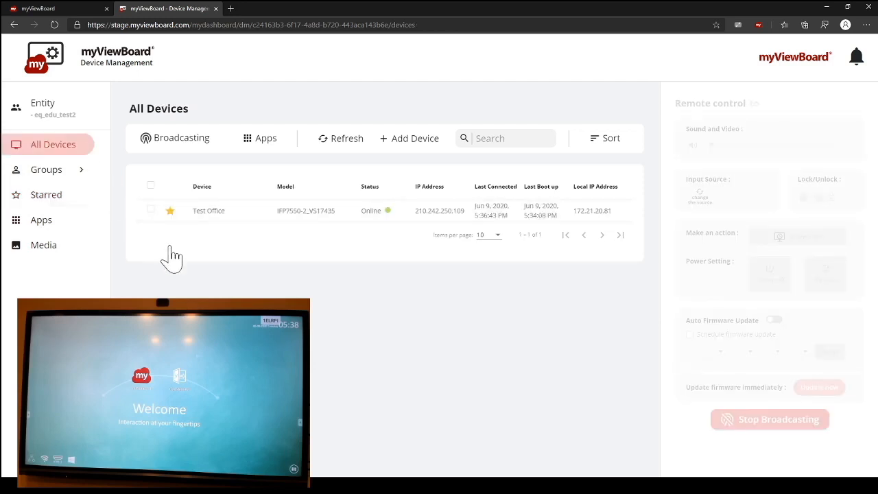
Step: Create a new device group named "Meeting Rooms"
click(83, 169)
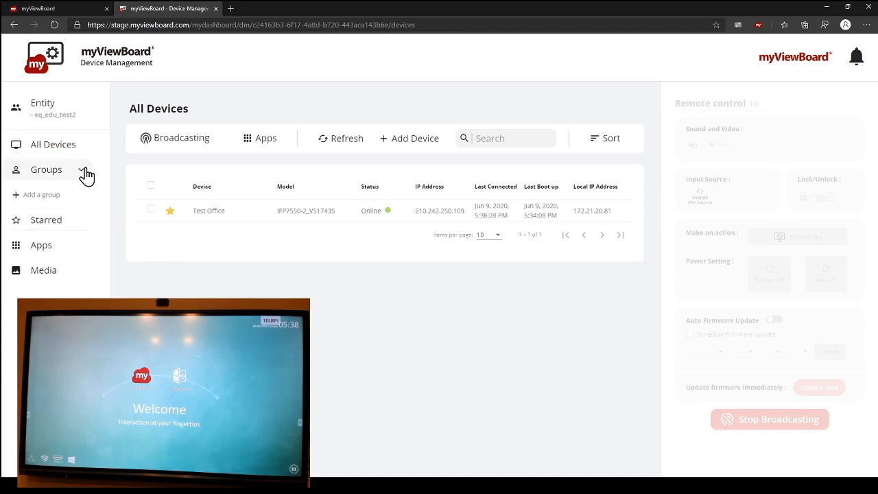
click(83, 173)
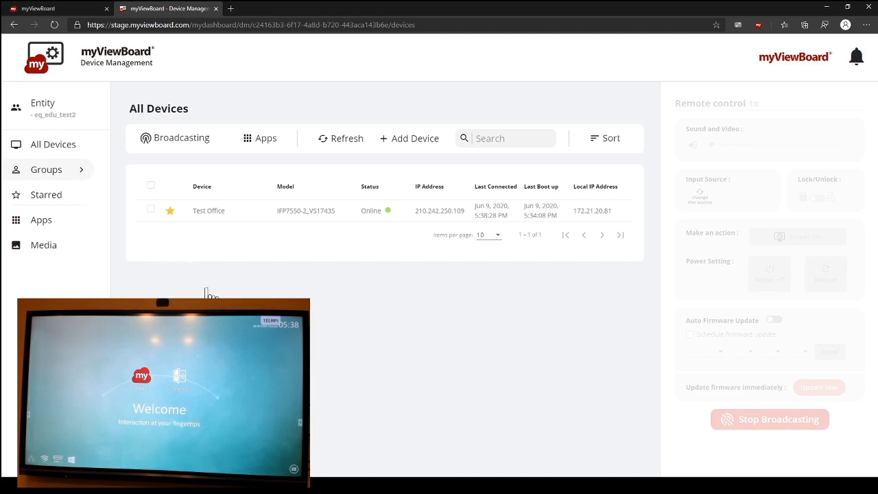
click(83, 174)
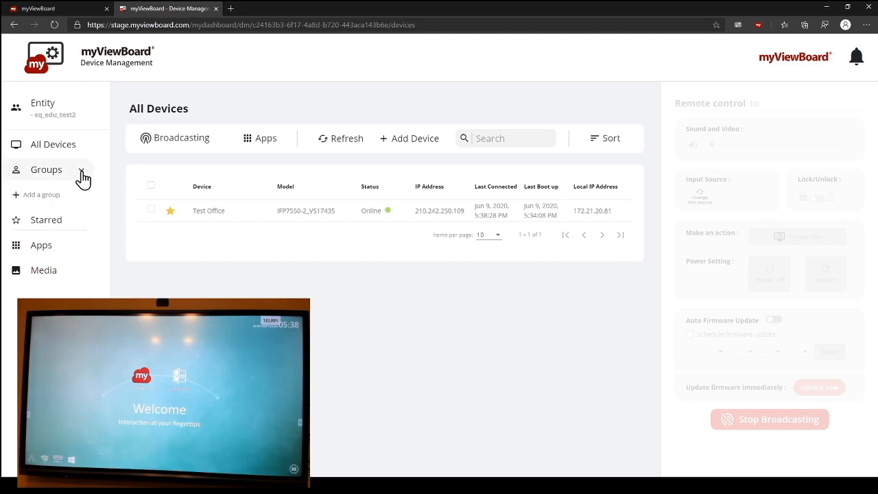
click(54, 197)
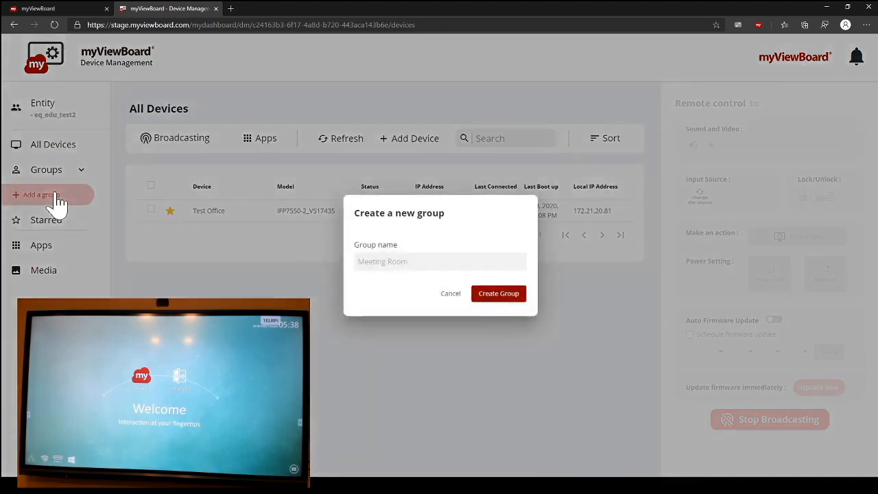
click(396, 263)
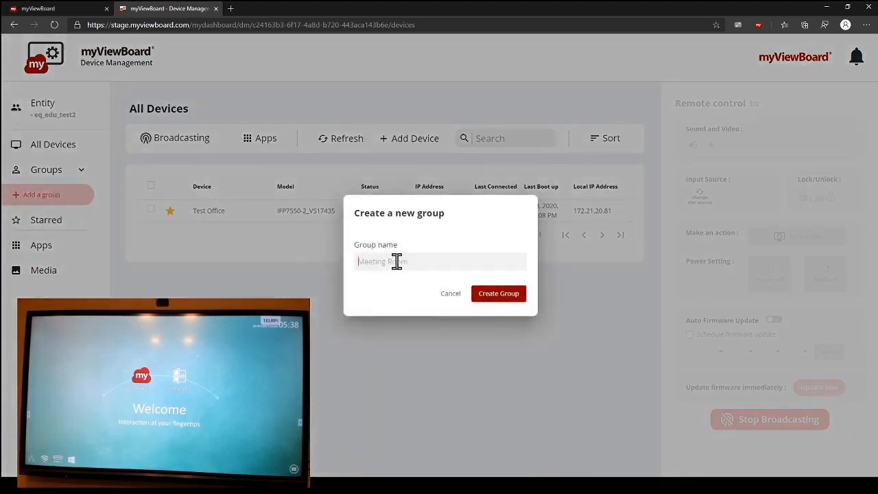
text(Meeting Rooms)
click(508, 298)
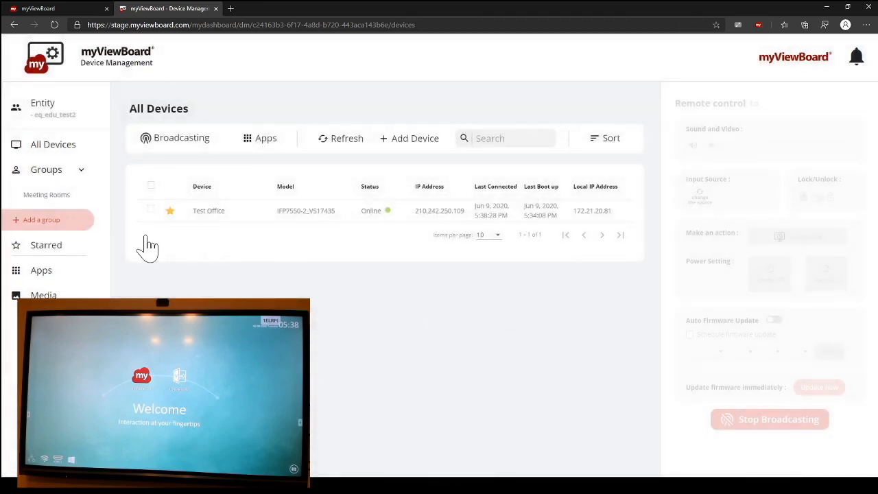
Step: Open the details page of the Test Office device from the All Devices list
click(68, 156)
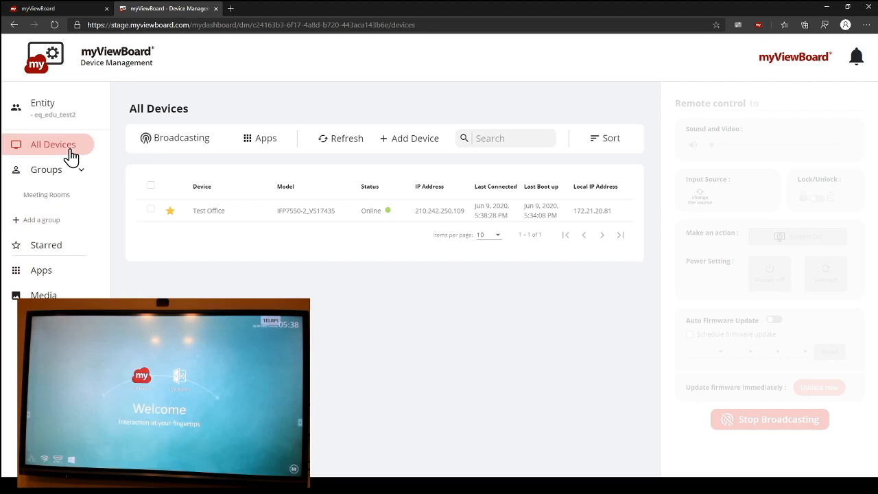
click(204, 210)
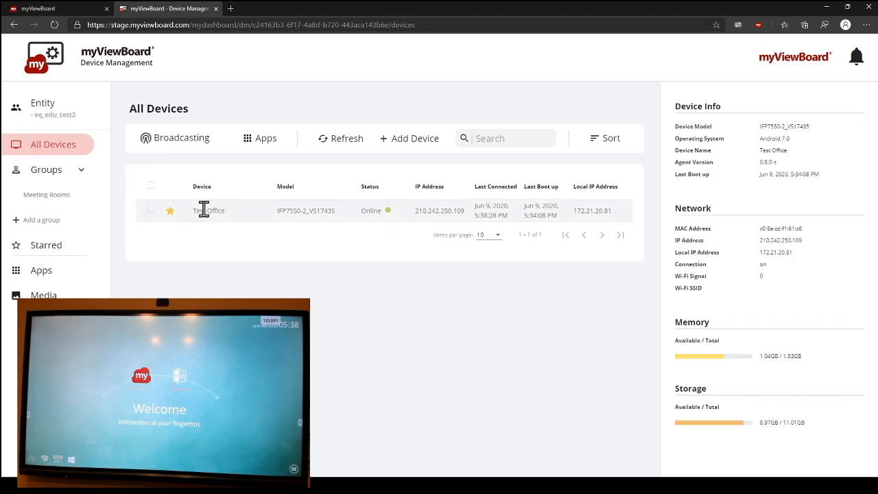
click(203, 210)
click(218, 212)
click(218, 210)
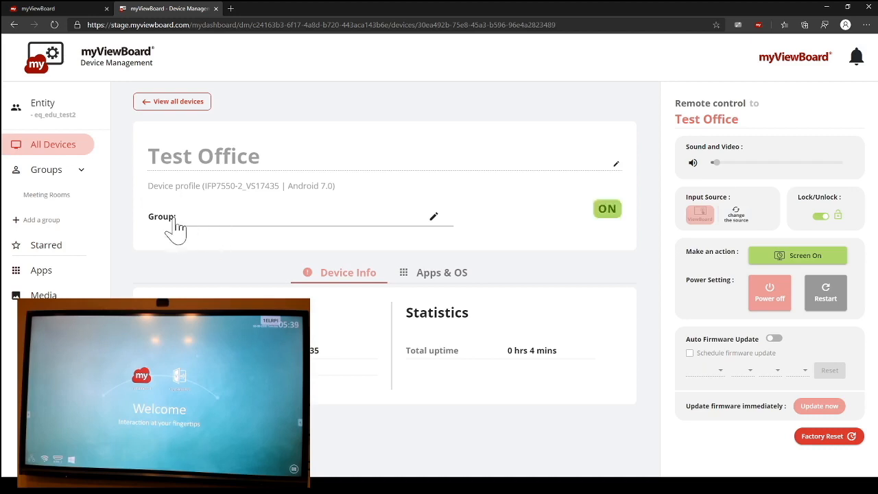
Step: Add the Test Office device to the Meeting Rooms group and finish editing its device groups
click(433, 217)
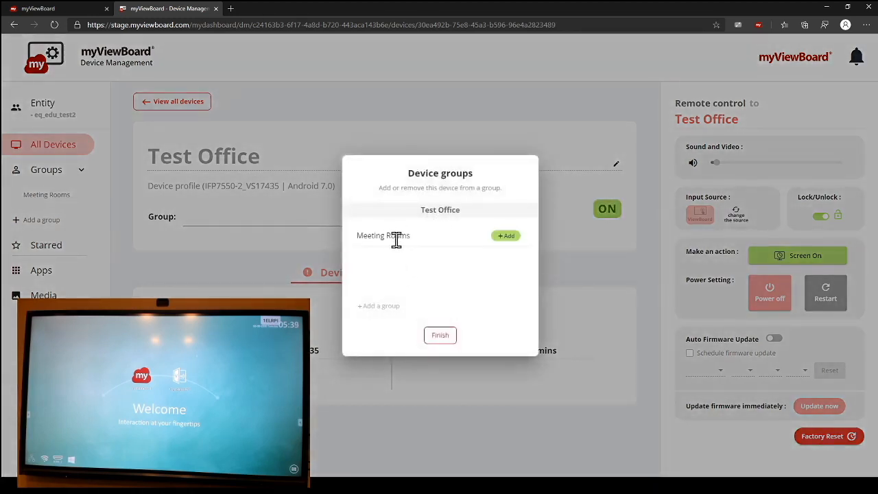
click(508, 236)
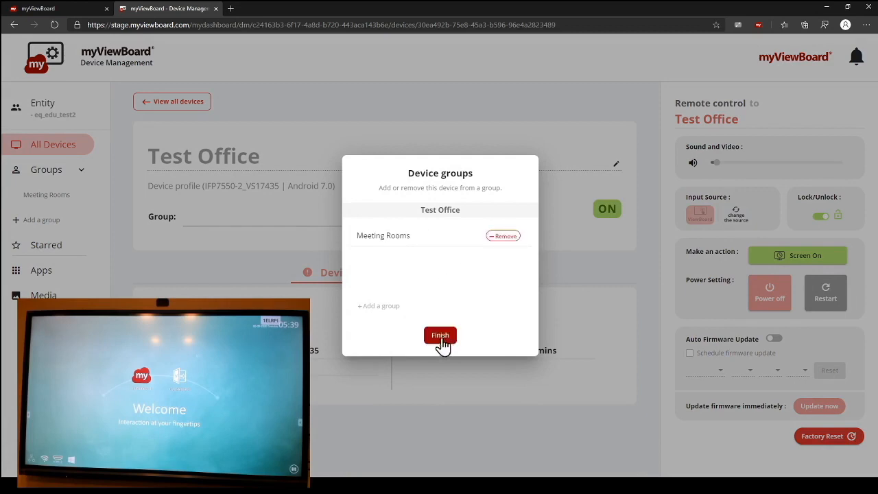
click(392, 314)
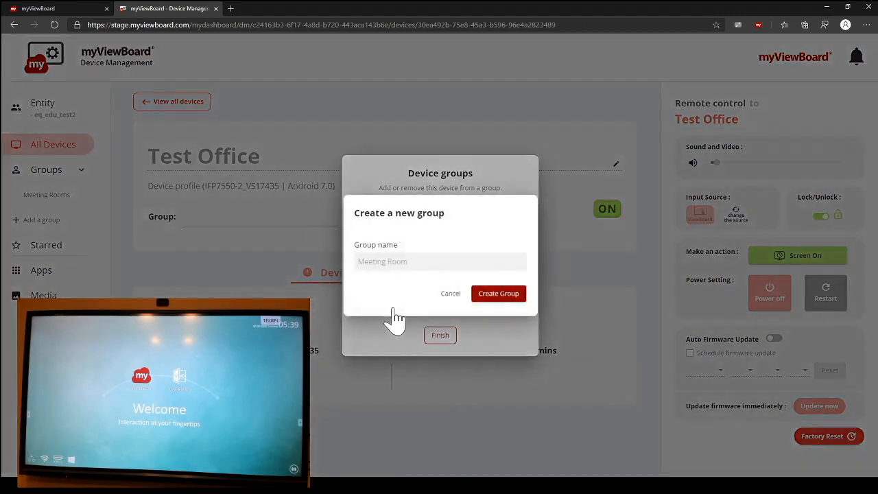
click(453, 295)
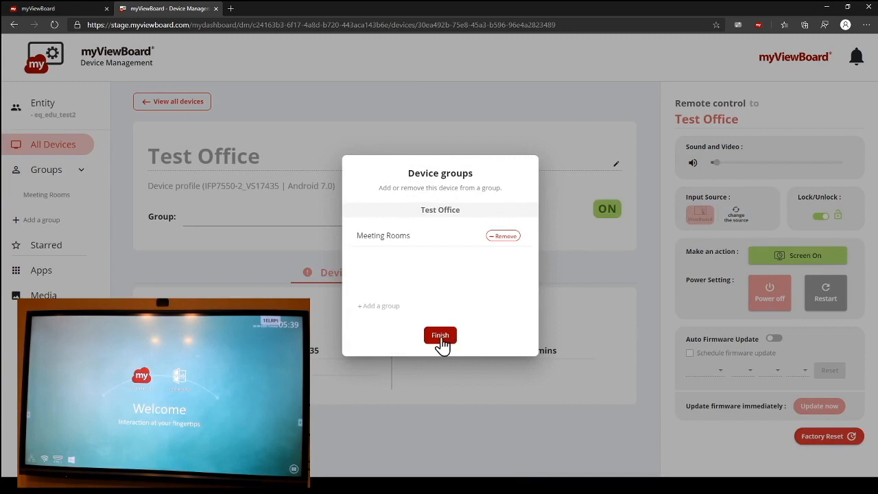
click(440, 337)
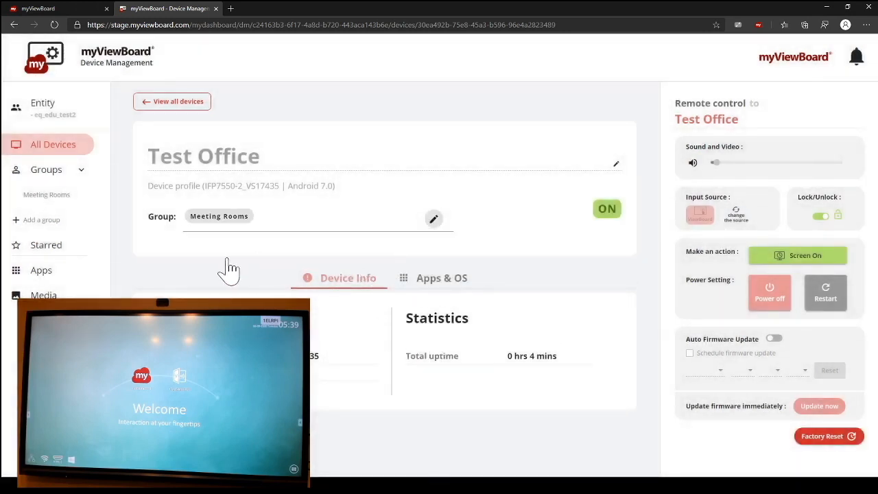
Step: Try to uninstall the Agent app from Test Office's Apps & OS section, and leave the device's details page
click(436, 281)
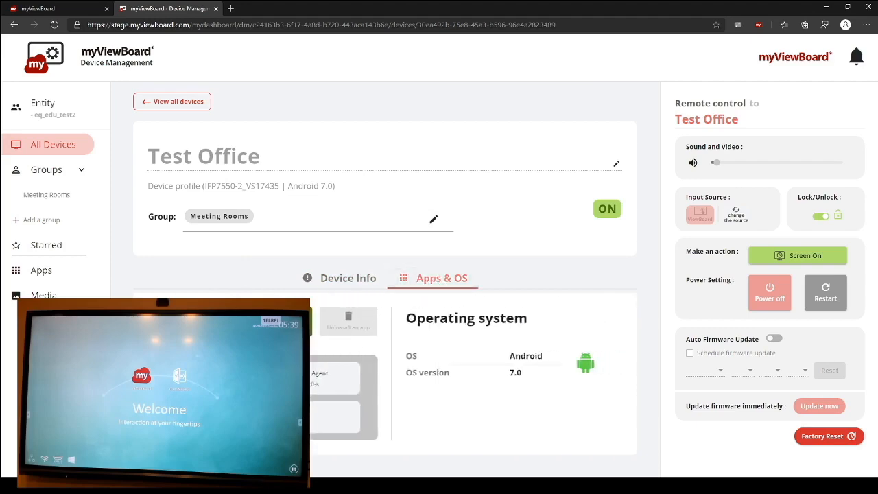
click(310, 326)
click(235, 288)
click(316, 384)
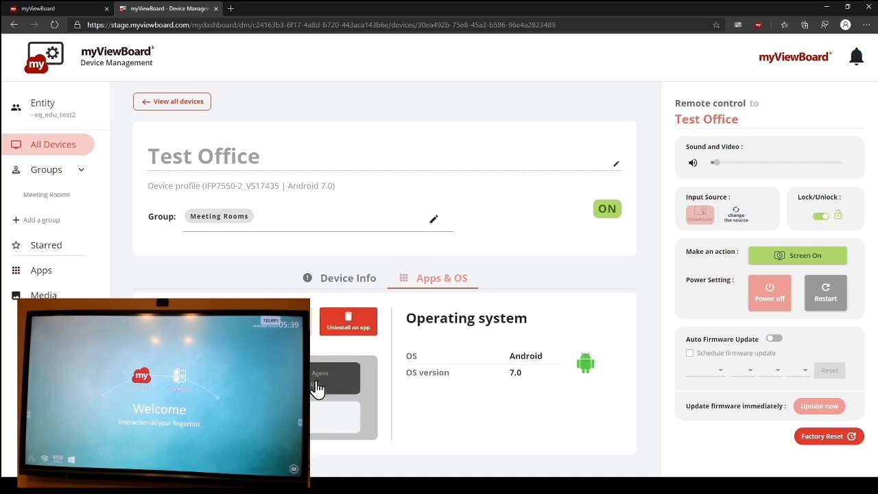
click(373, 343)
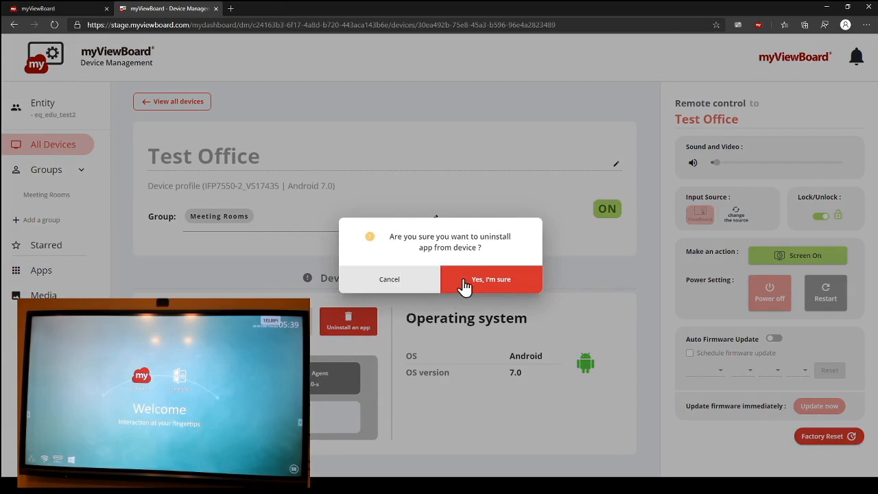
click(388, 282)
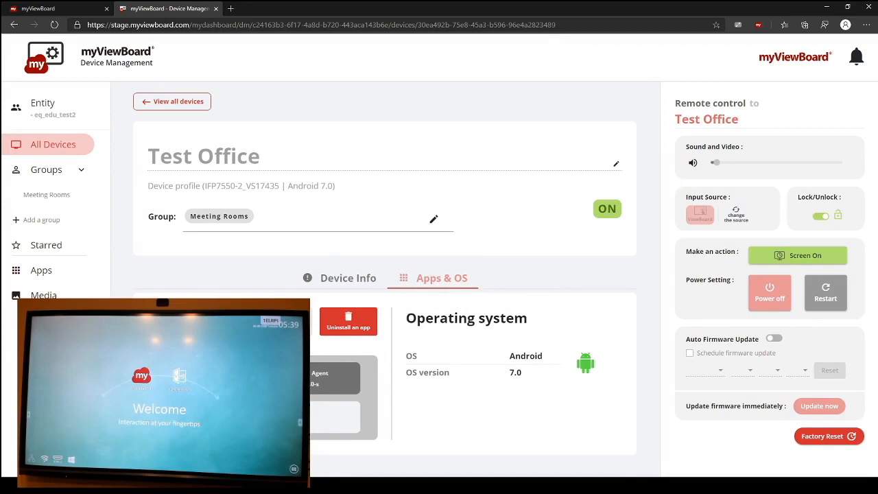
click(348, 325)
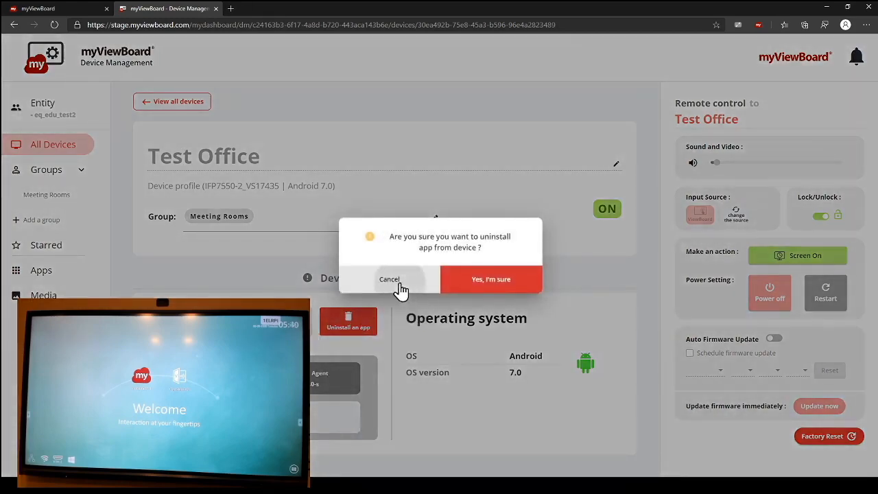
click(389, 279)
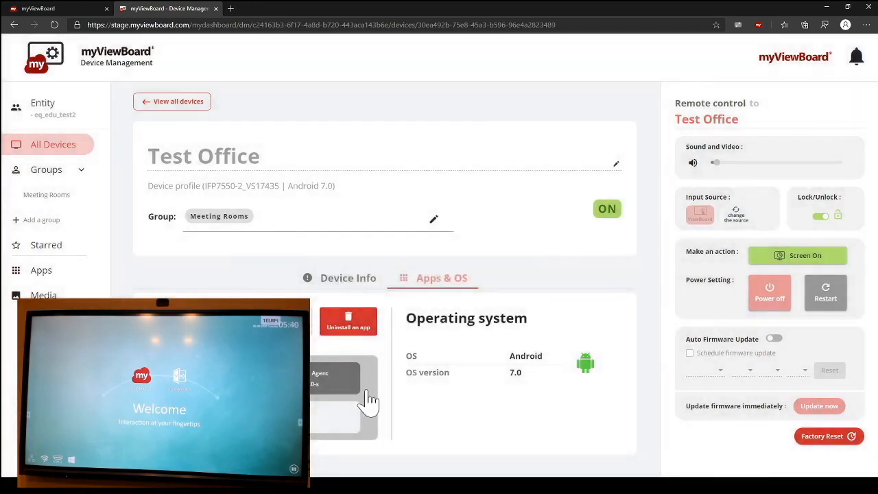
click(149, 102)
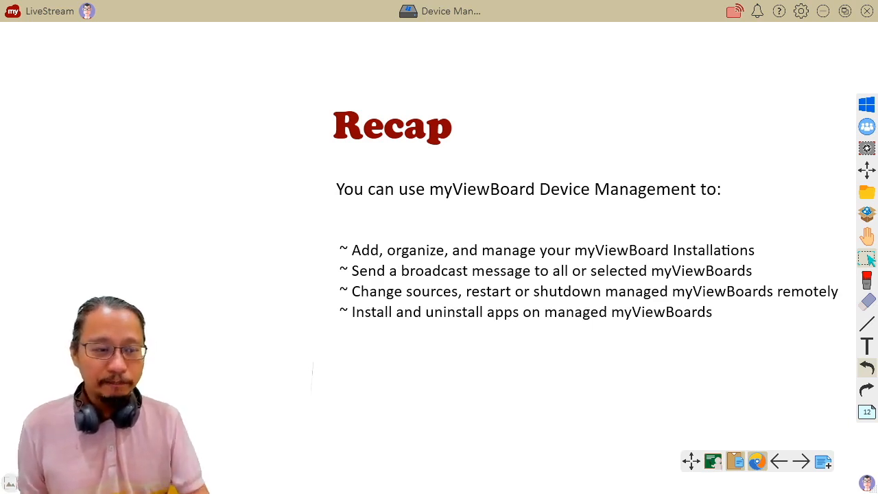
Step: Switch to the myViewBoard whiteboard presentation and advance from the Recap page to the myViewBoard Box next-session page
click(800, 461)
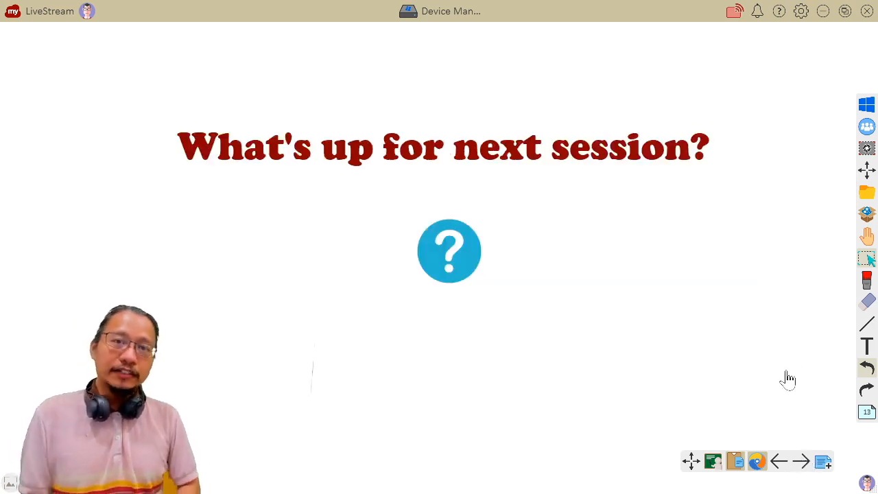
click(800, 461)
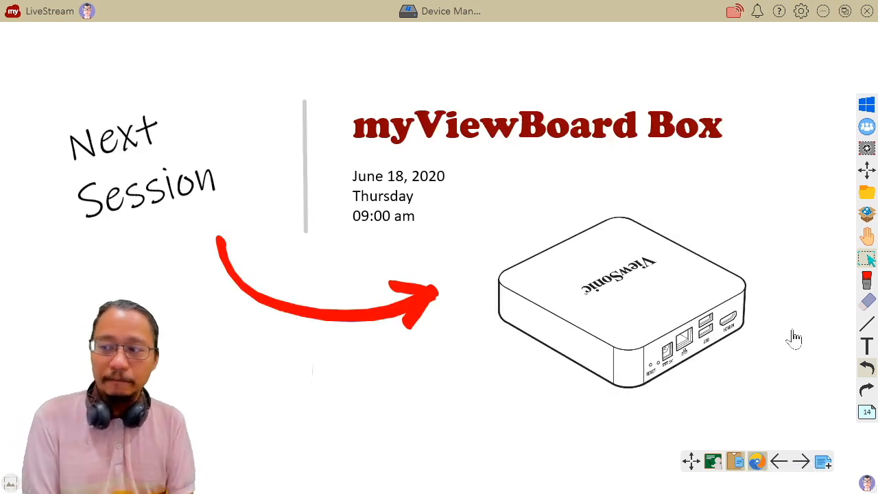